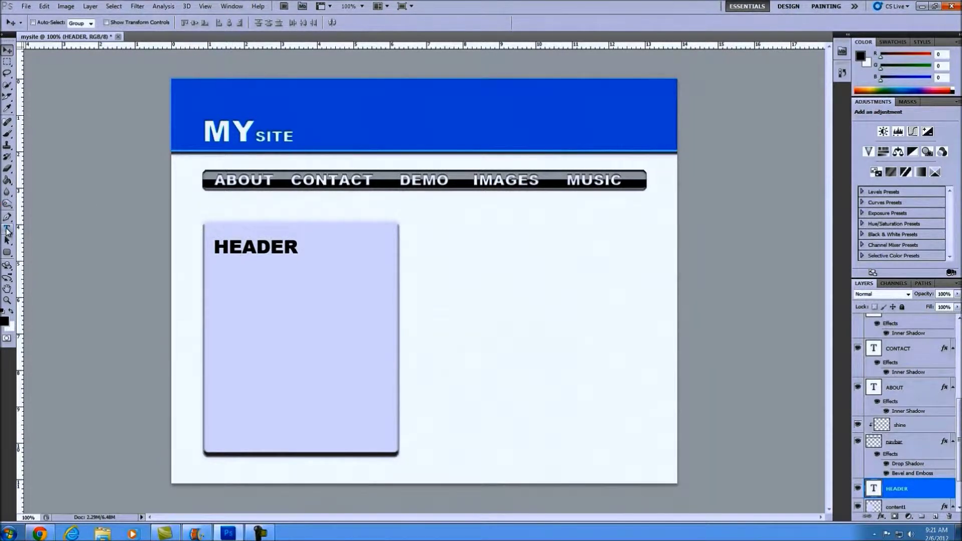
Create a paragraph text box below the HEADER title, filling the remaining area of the content panel
click(7, 229)
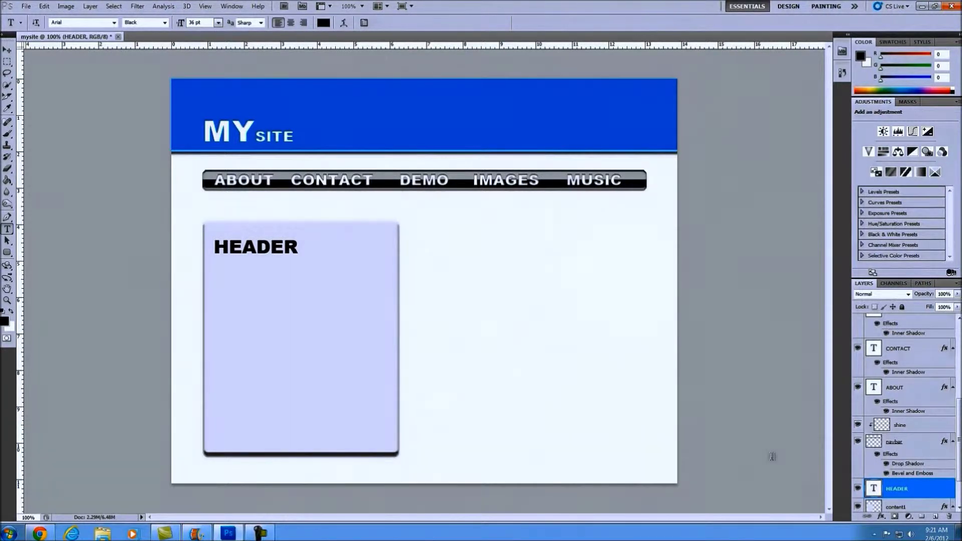
drag(214, 274, 386, 438)
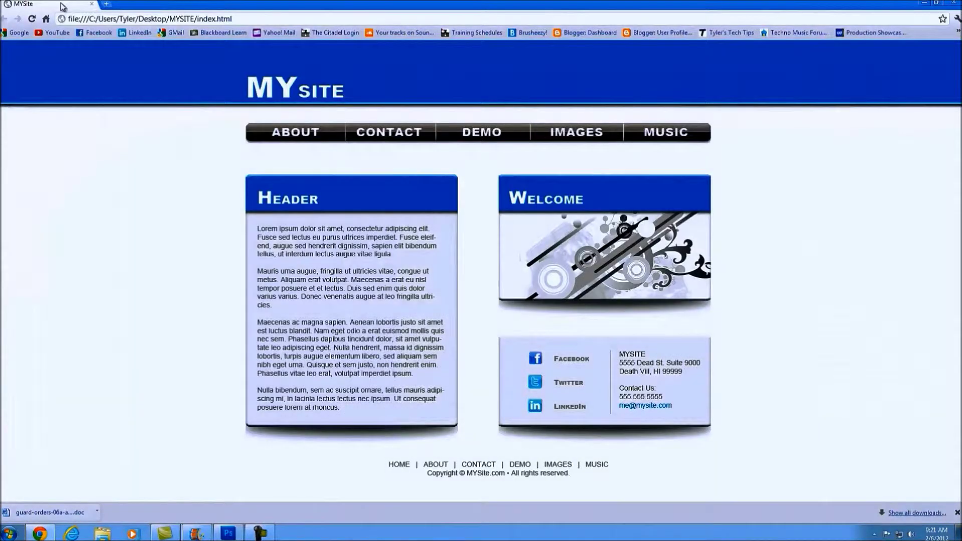
Switch to Chrome and search Google for "lorem ipsum text"
click(19, 32)
click(350, 197)
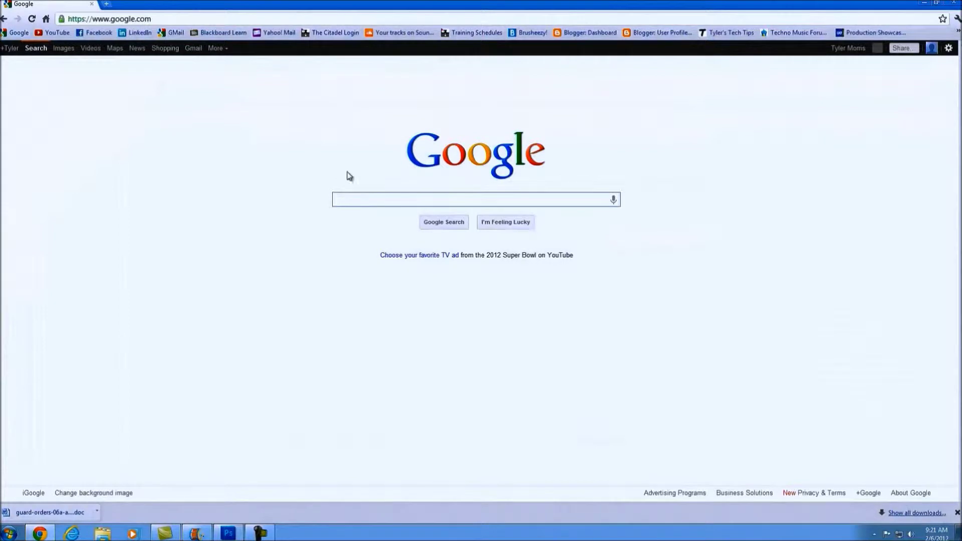
text(lor)
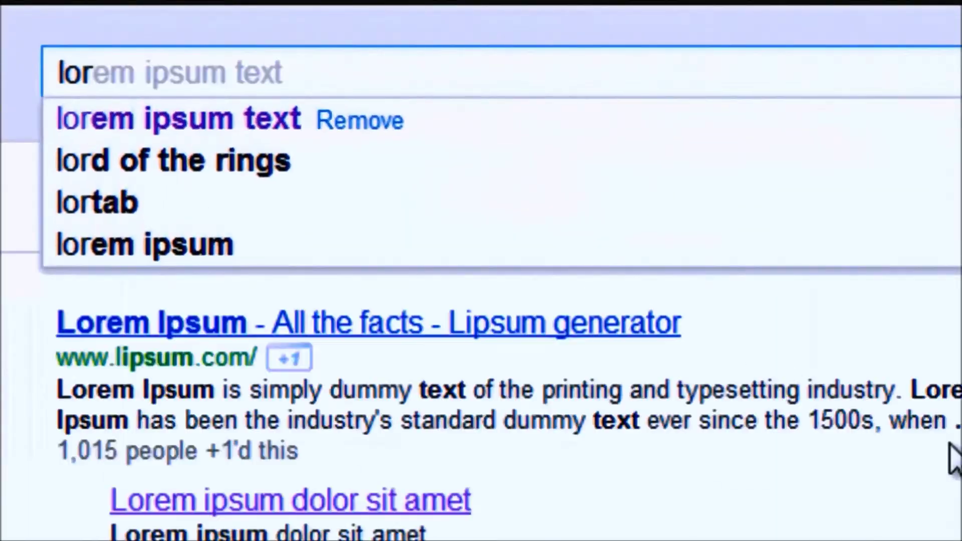
text(em )
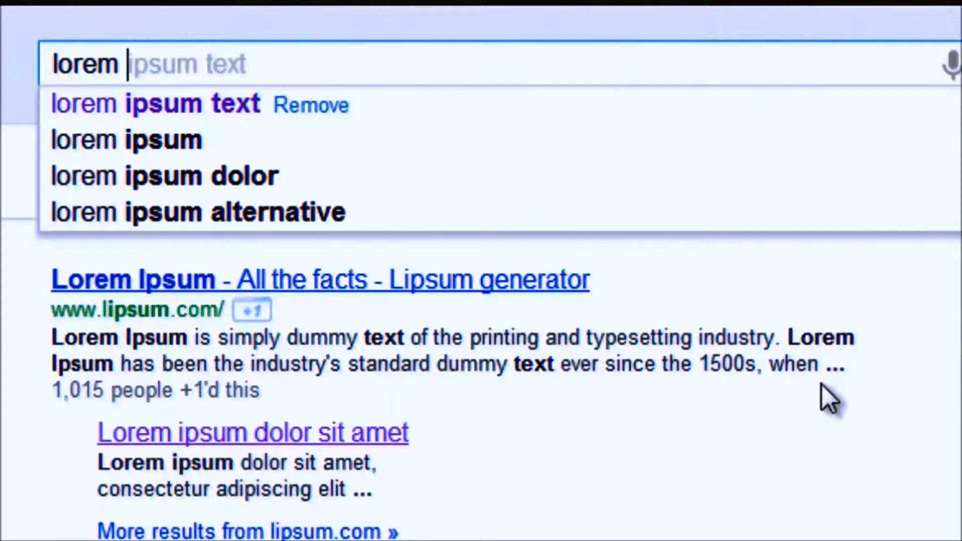
text(ipsum t)
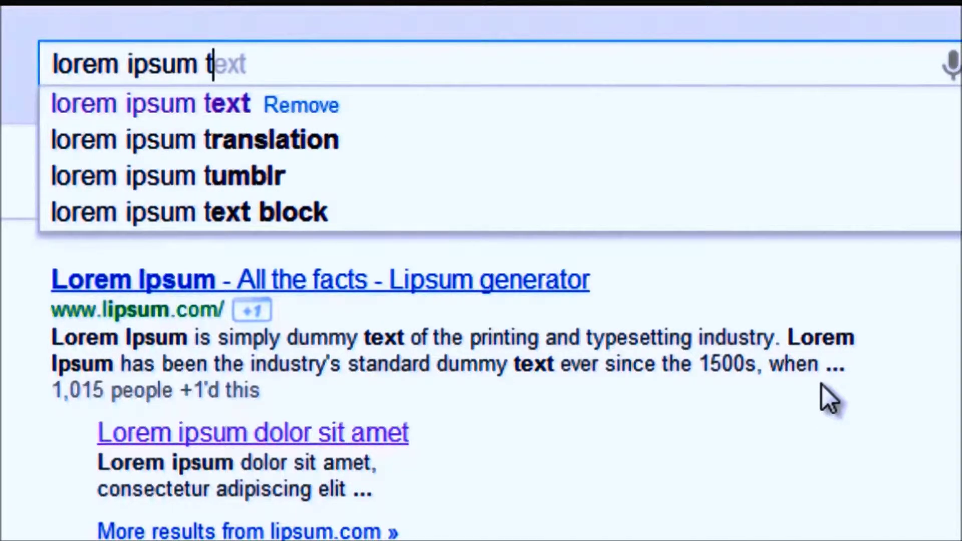
text(ext)
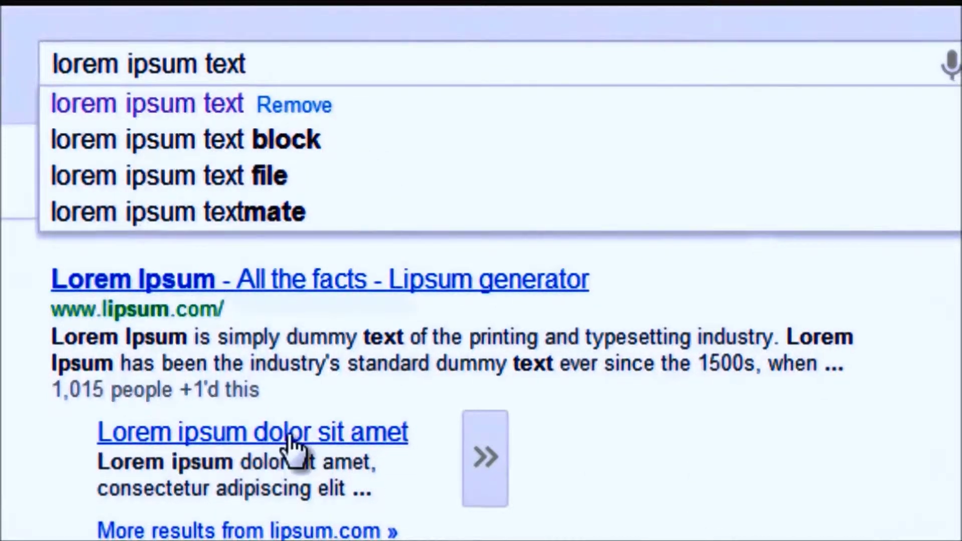
Open the lipsum.com "Lorem ipsum dolor sit amet" result and copy the first three paragraphs of placeholder text
click(201, 307)
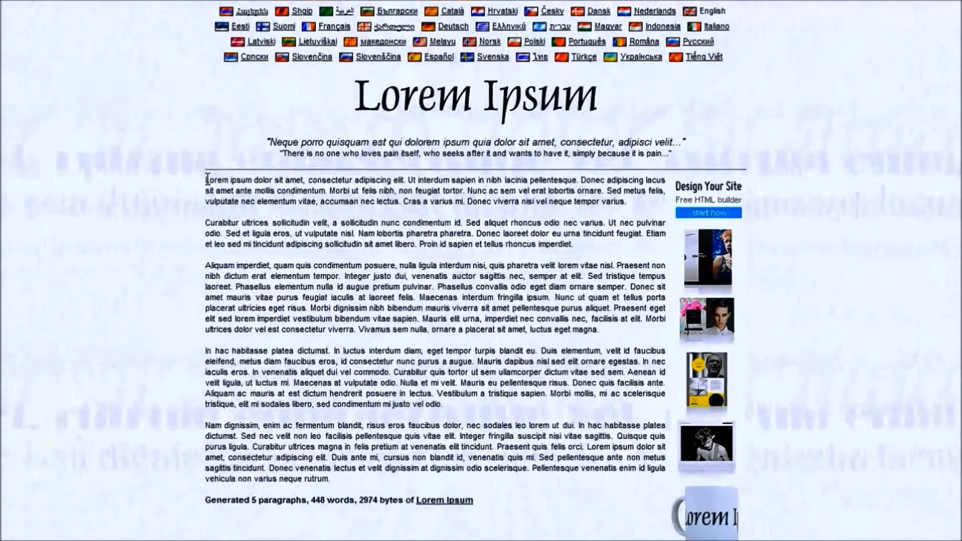
drag(255, 196, 582, 320)
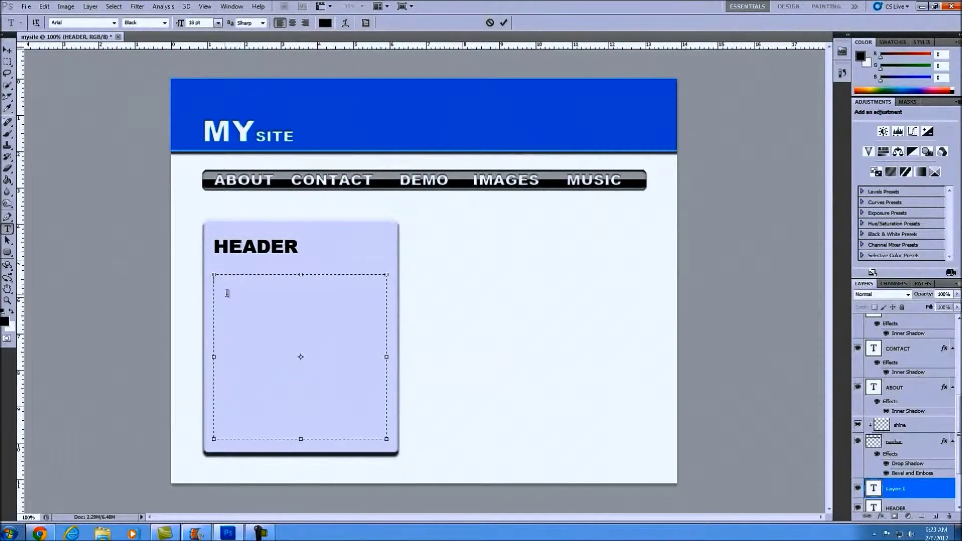
Back in Photoshop, set the font size to 9 pt and paste the copied paragraphs into the text box
click(218, 23)
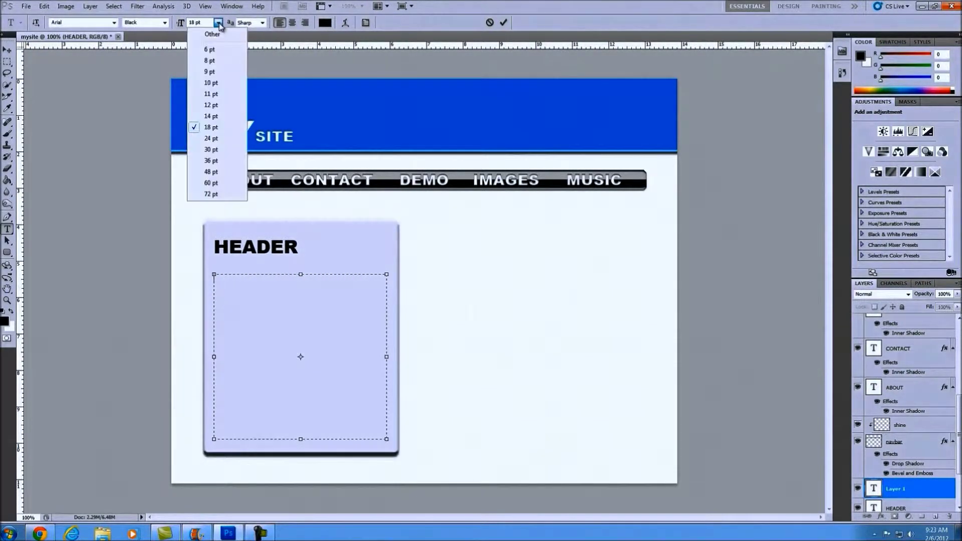
click(221, 75)
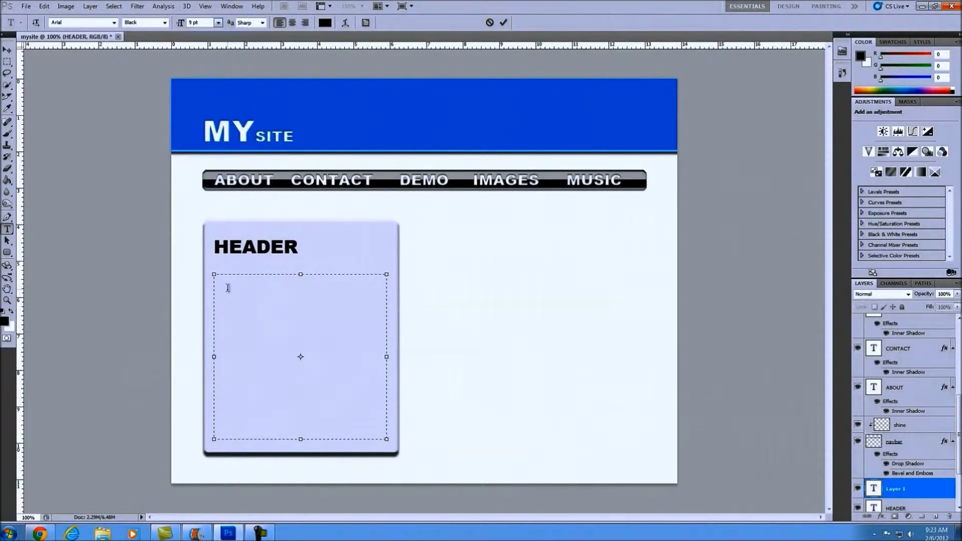
key(ctrl+v)
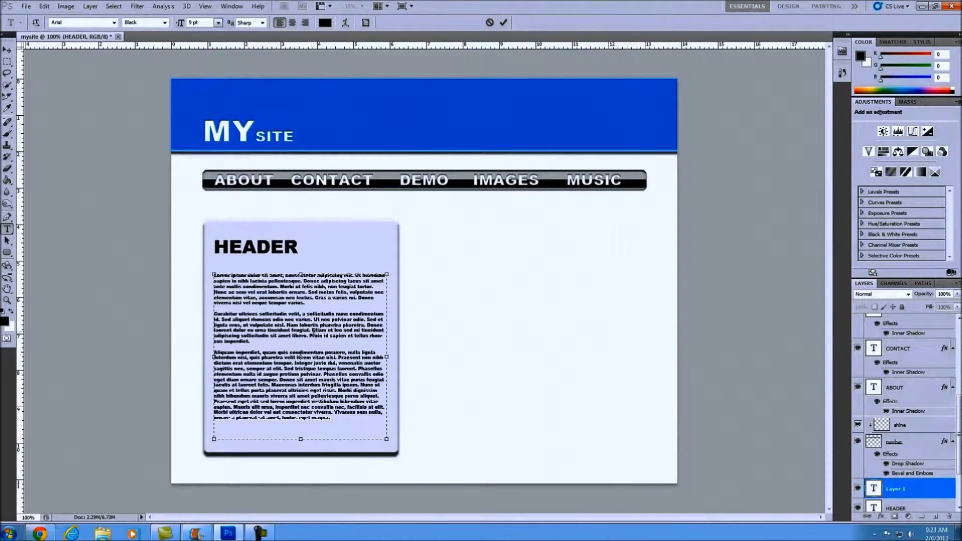
Trim the third paragraph so it ends with "dictum erat elementum tempor." and select all the remaining body text
drag(338, 418, 273, 380)
key(BackSpace)
drag(278, 385, 197, 274)
key(BackSpace)
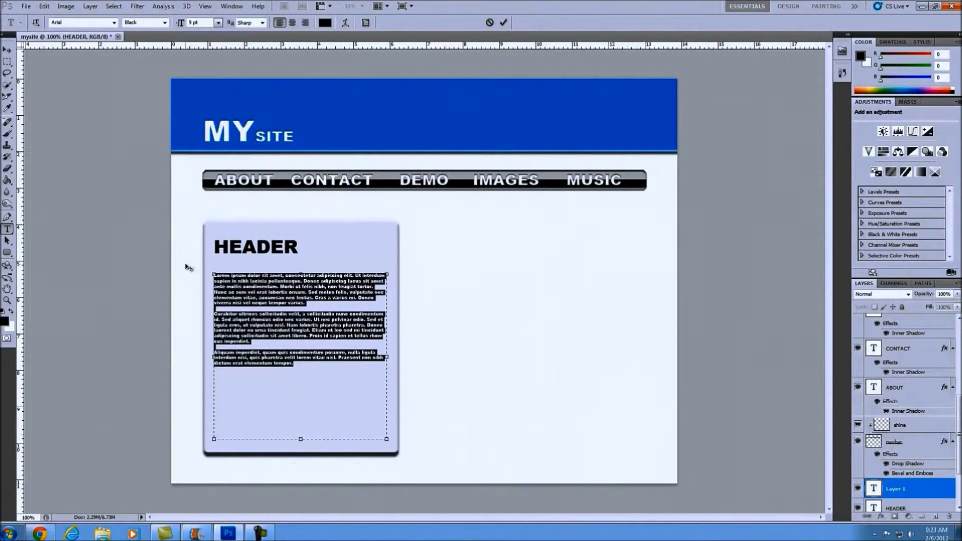
Set the selected body text to 12 pt with the Regular font style
click(218, 23)
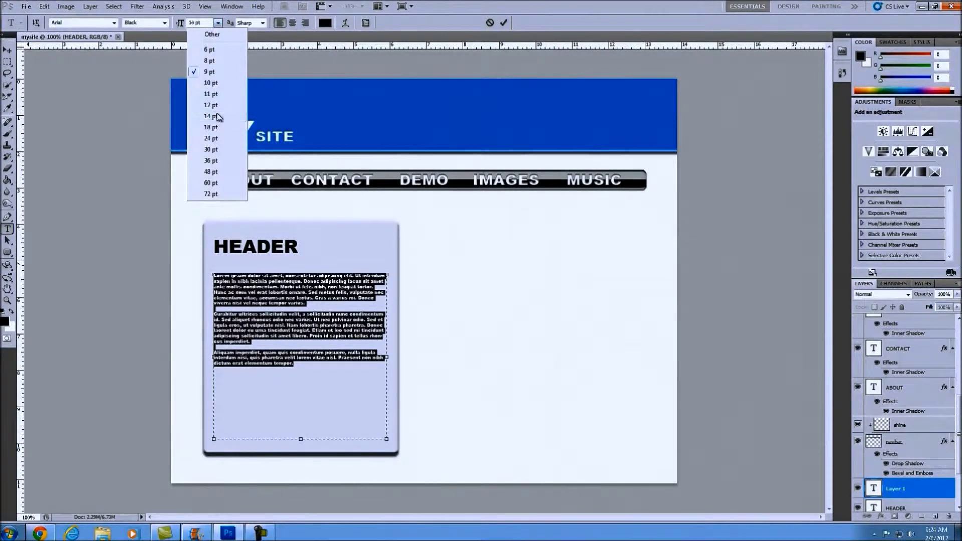
click(217, 116)
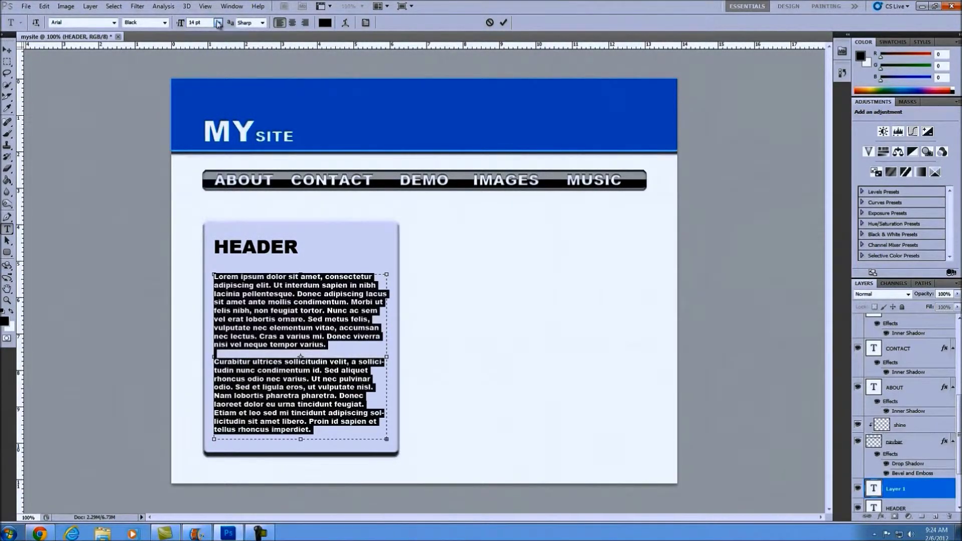
click(218, 22)
click(218, 103)
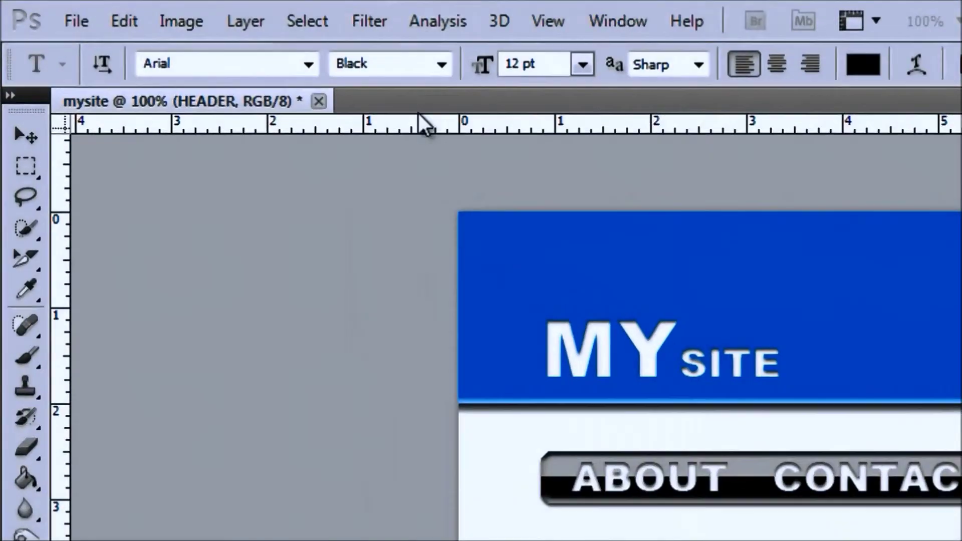
click(165, 22)
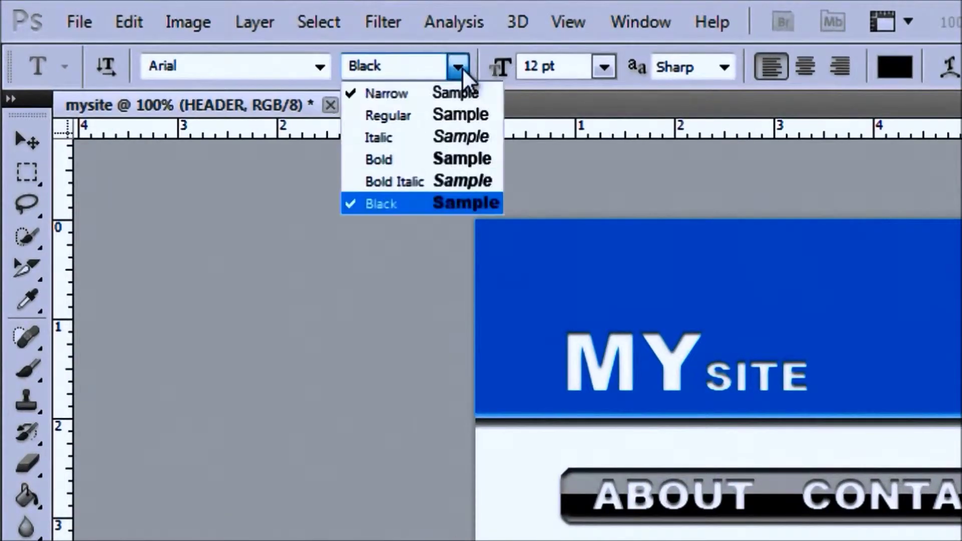
click(404, 116)
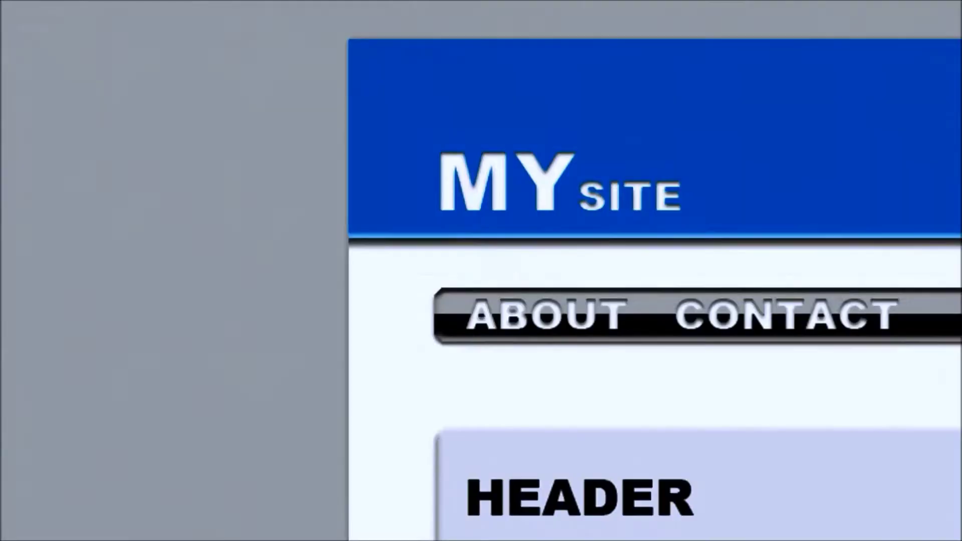
click(540, 504)
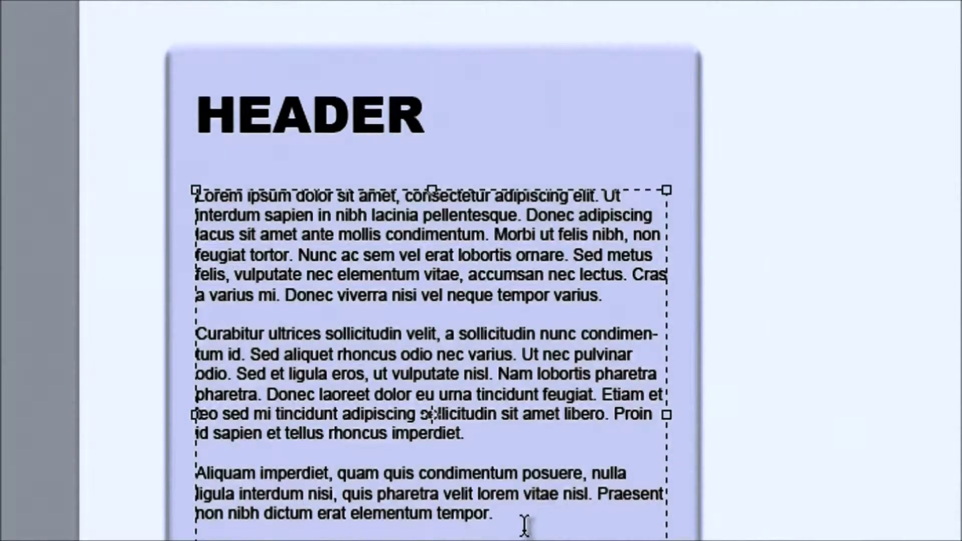
Duplicate the "Aliquam imperdiet" paragraph as a fourth paragraph at the end of the body text and commit the text
drag(517, 524, 199, 466)
key(ctrl+c)
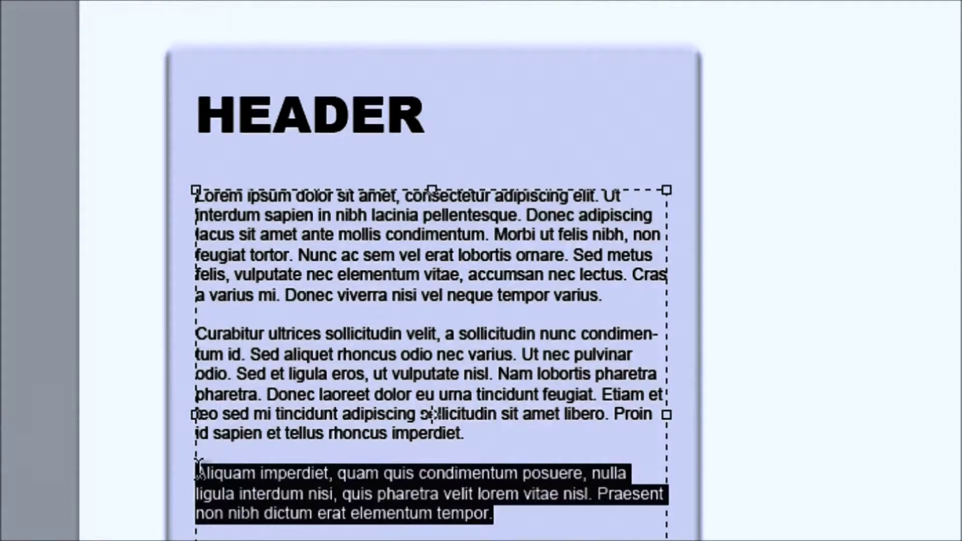
click(544, 521)
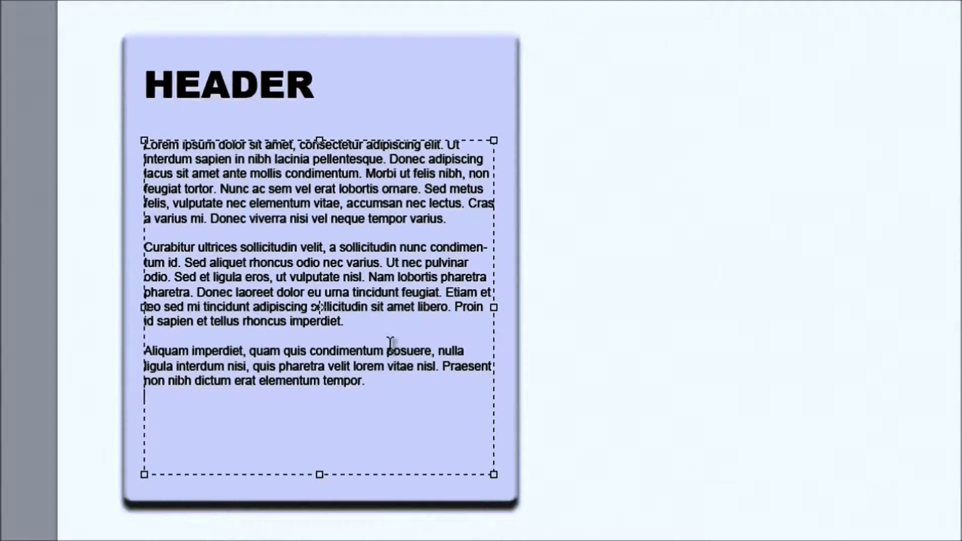
key(ctrl+v)
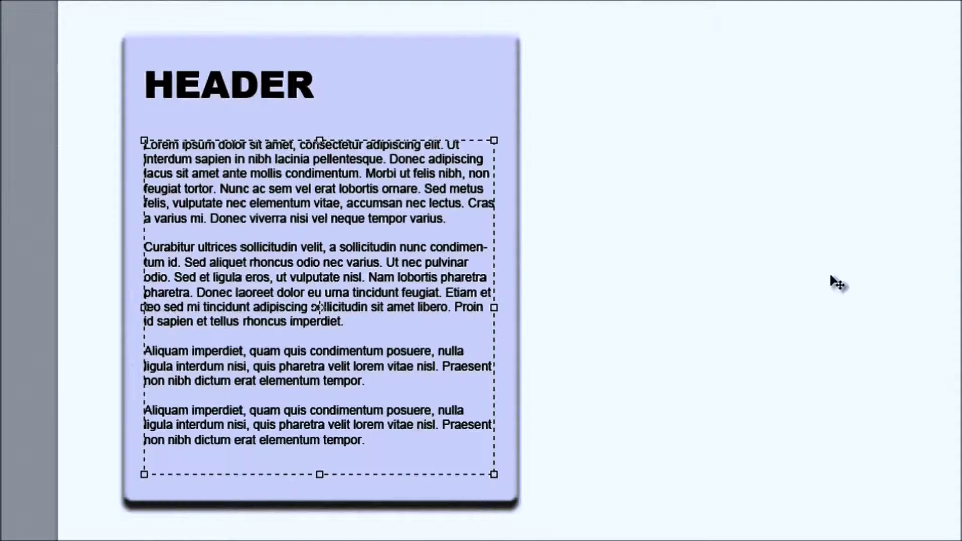
key(ctrl+Return)
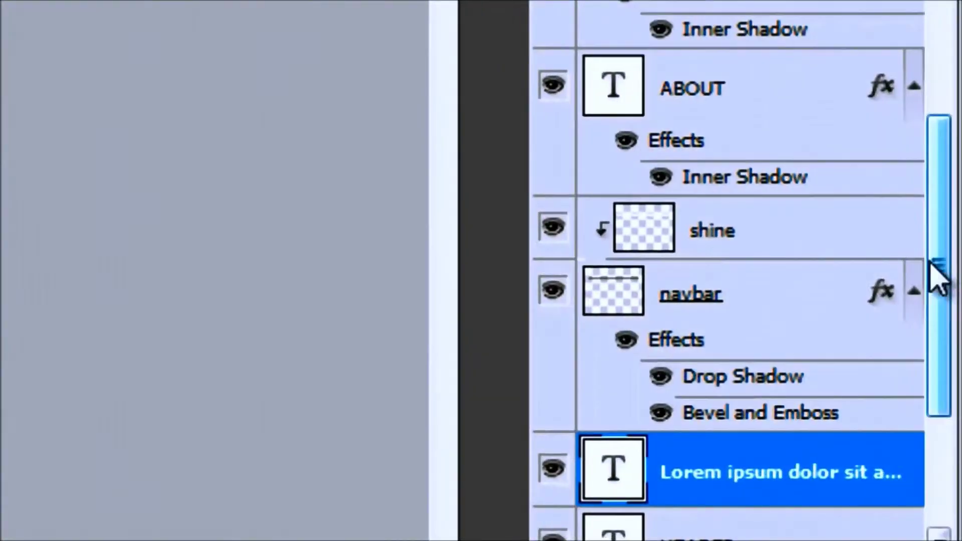
Move the lorem ipsum text layer directly beneath the HEADER layer and keep it selected
drag(931, 264, 934, 420)
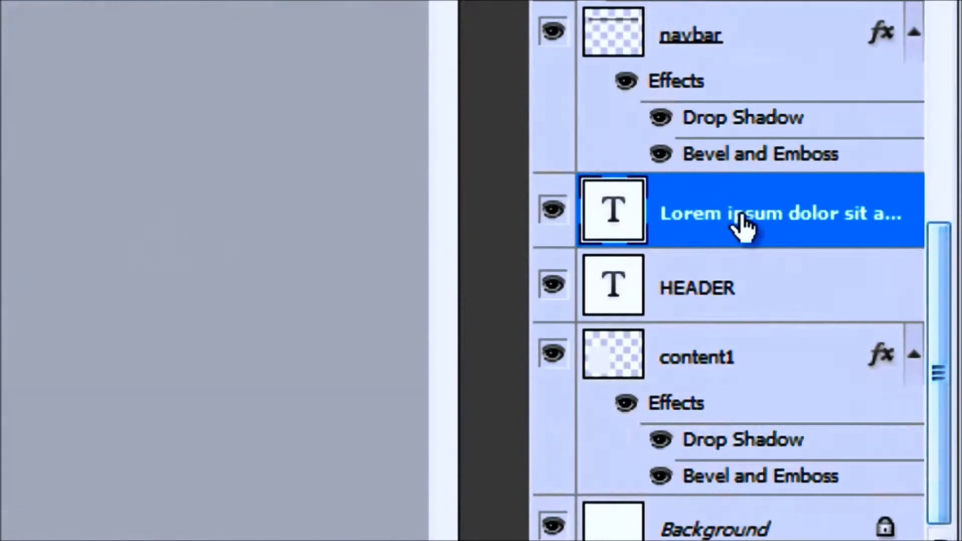
drag(762, 224, 762, 315)
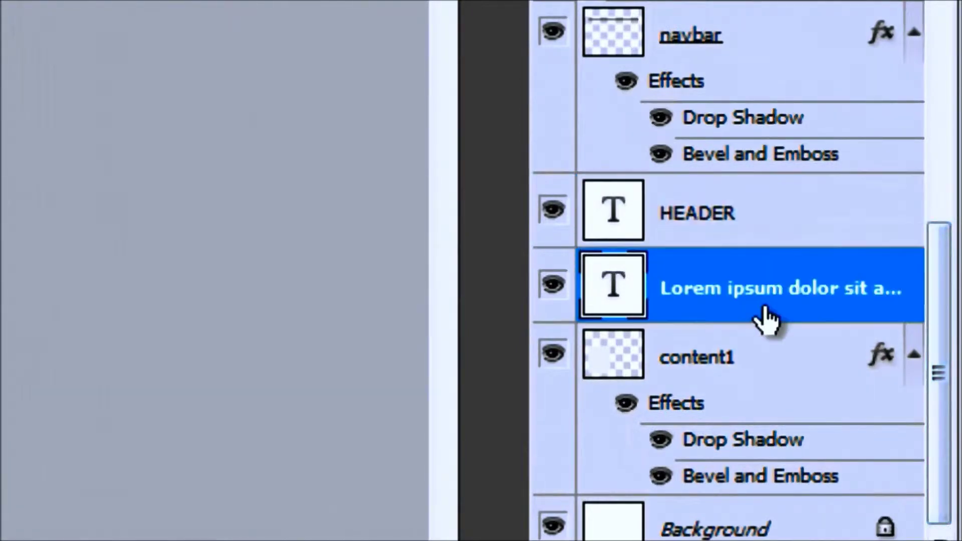
click(751, 219)
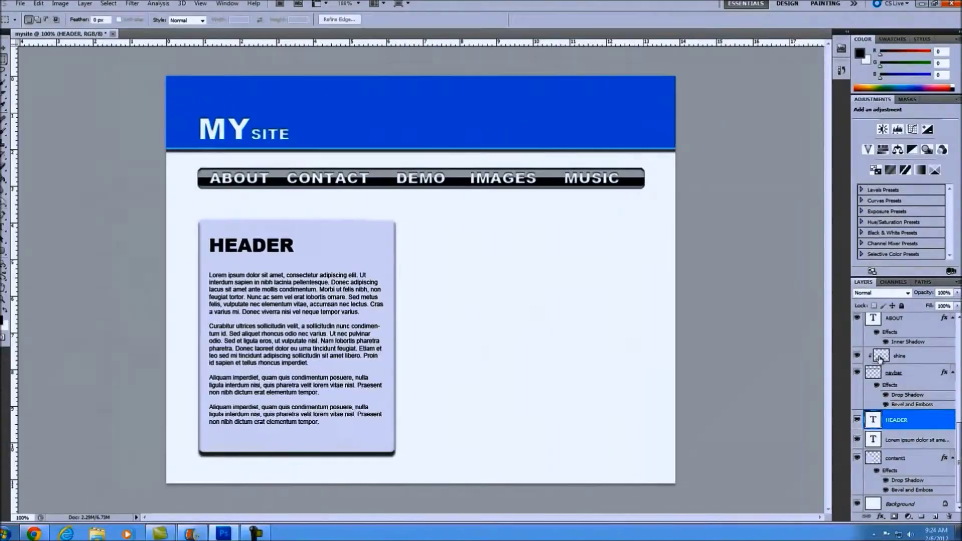
click(914, 444)
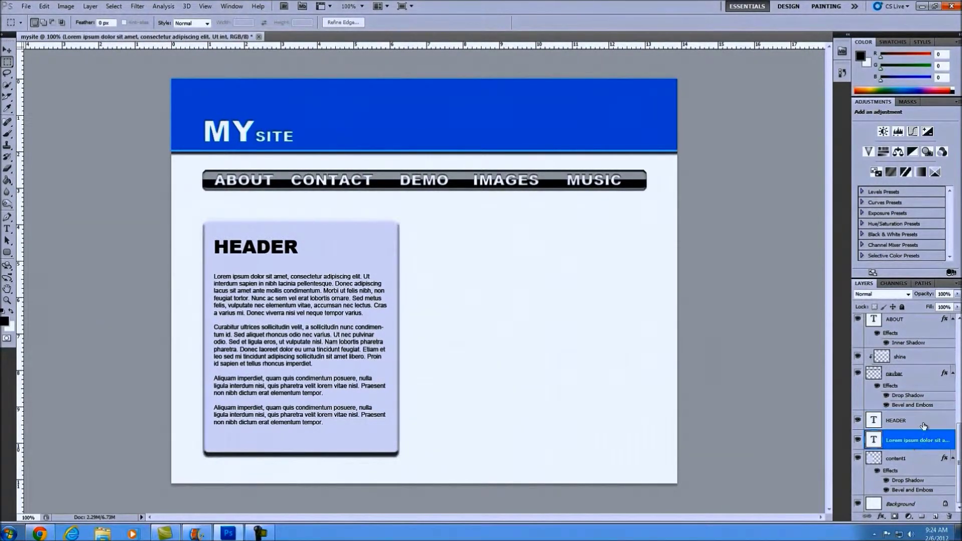
click(914, 431)
click(911, 443)
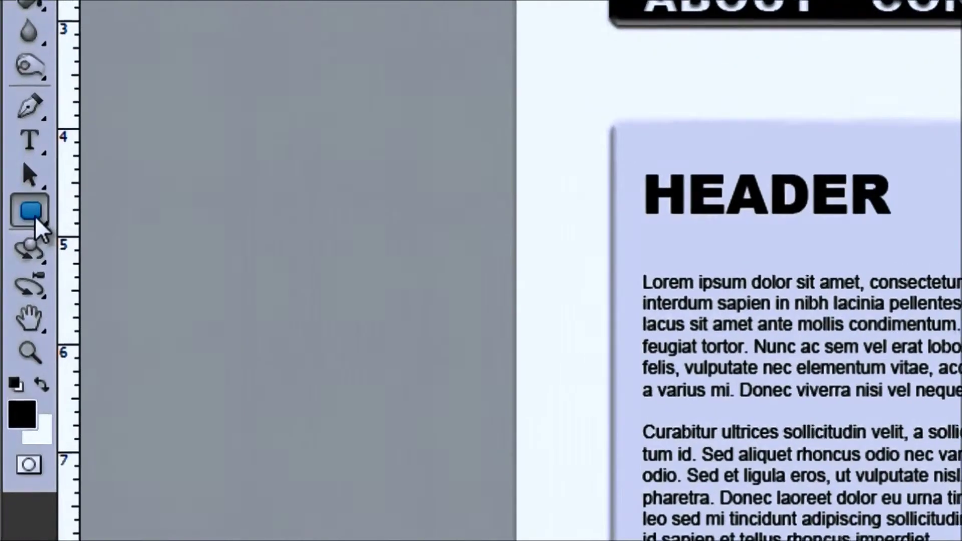
Choose the Rectangle Tool and create a new layer named content1banner above the lorem ipsum text layer
click(7, 253)
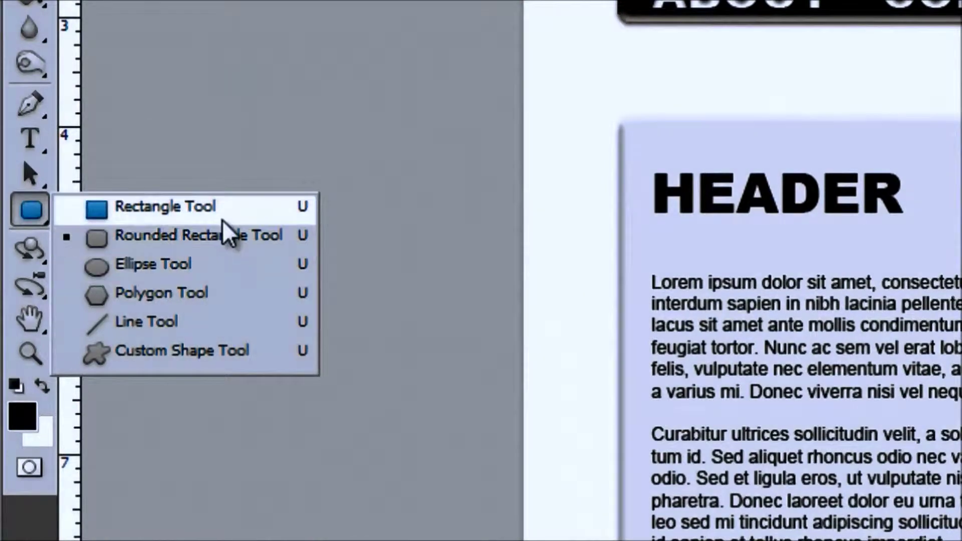
click(190, 210)
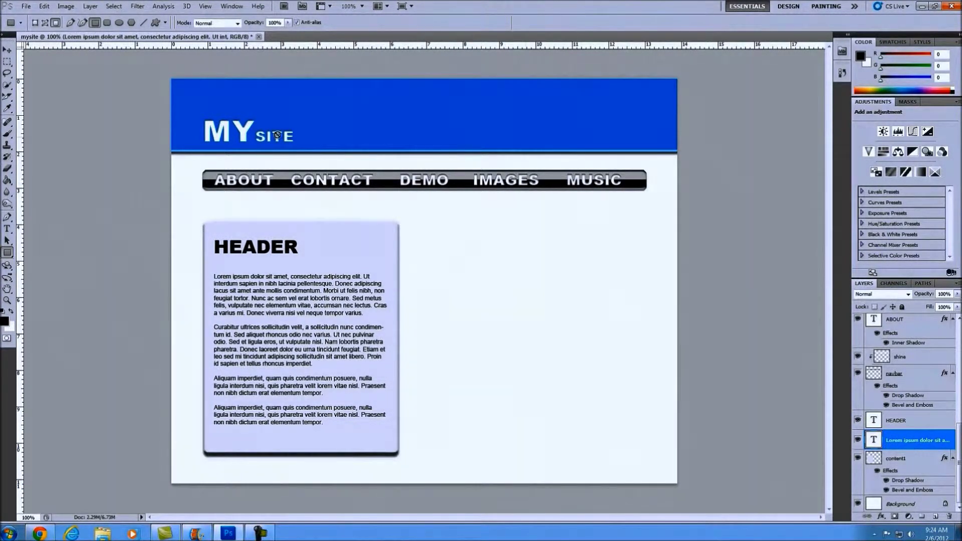
click(90, 6)
mouse_move(97, 20)
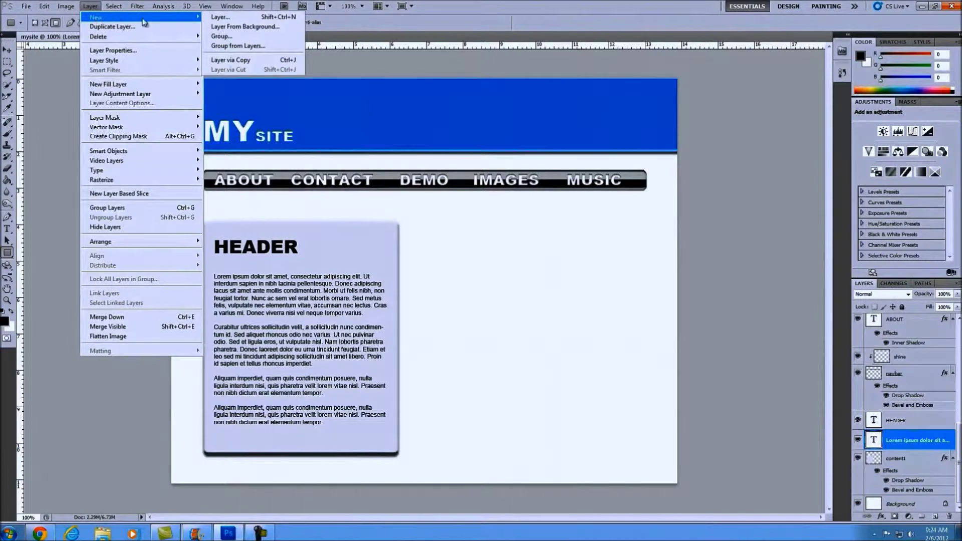
click(235, 18)
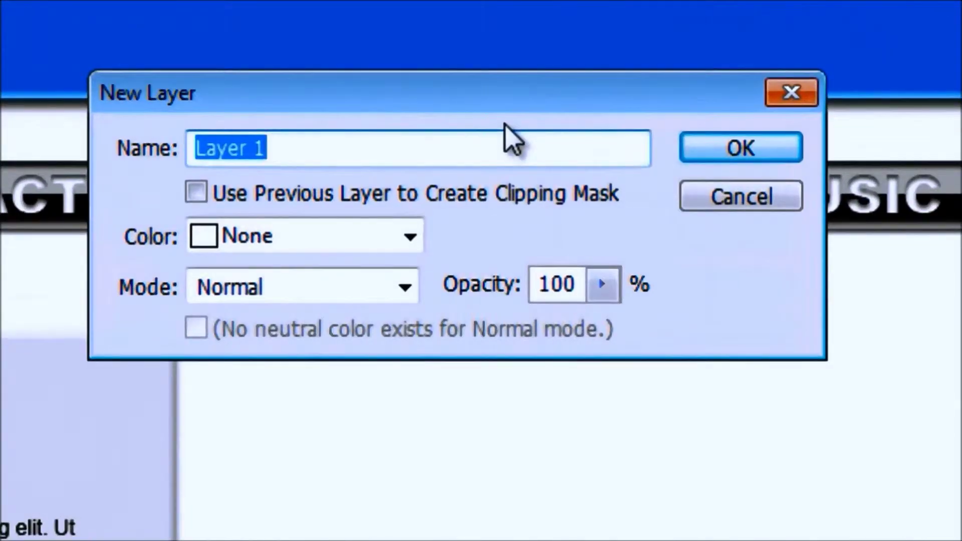
text(c)
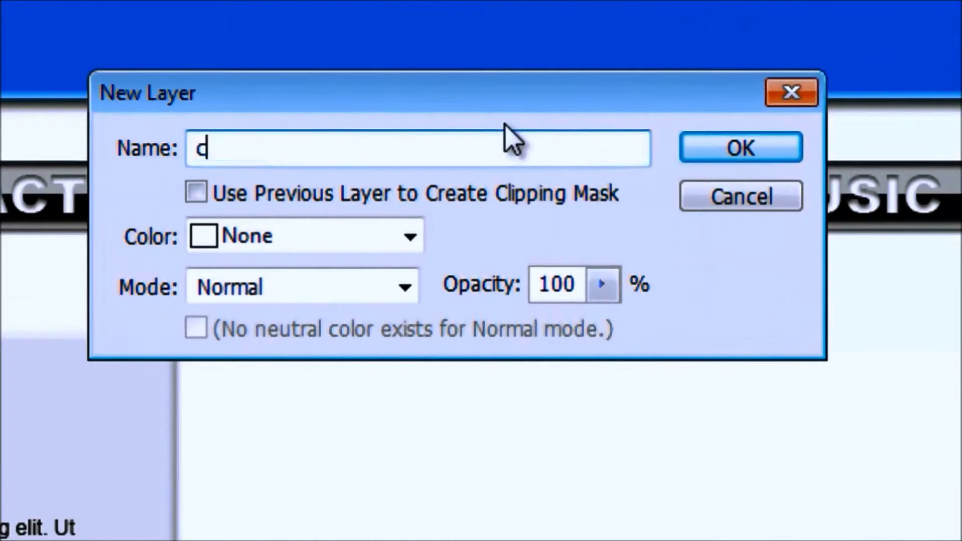
text(ontent1)
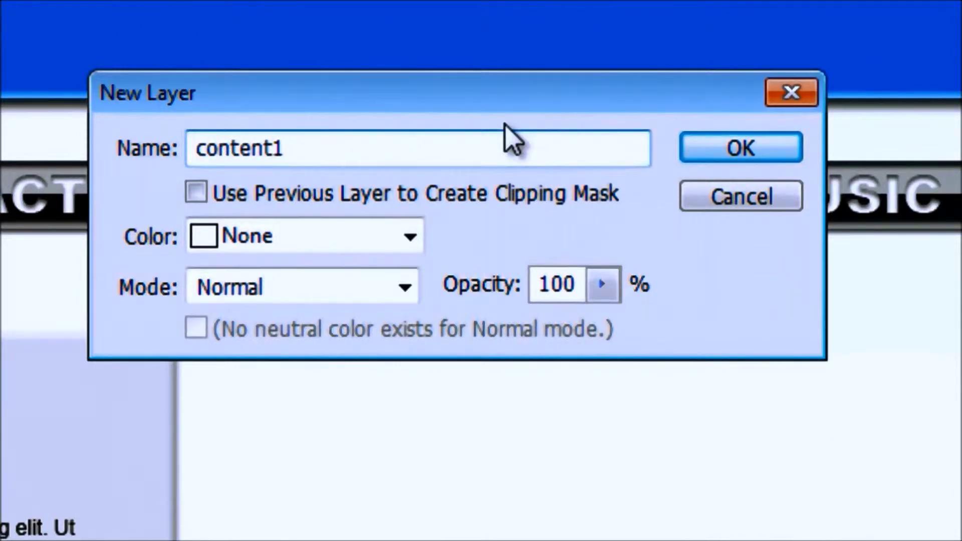
text(banner)
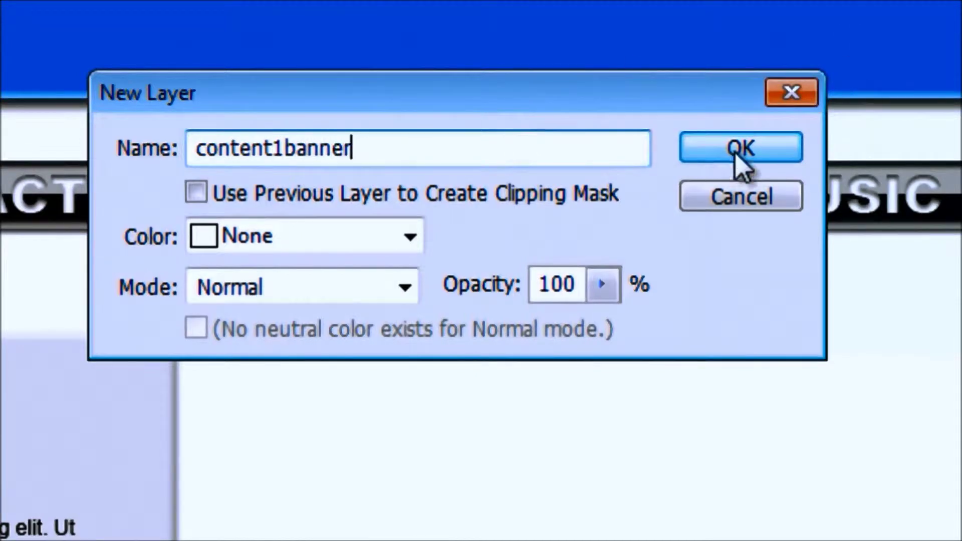
click(750, 140)
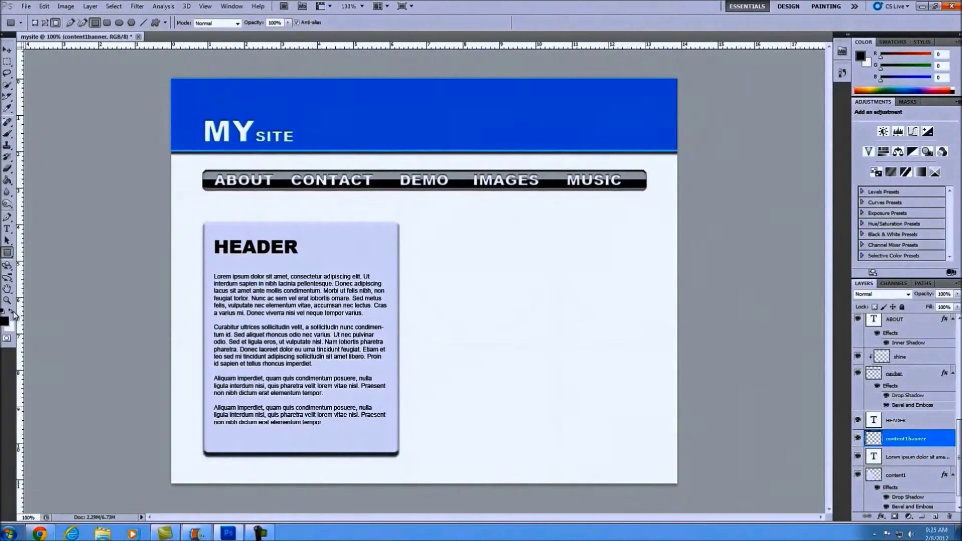
Set the foreground color to blue #0070d7 and draw a rectangle behind HEADER, extending past the content box's top and side edges
click(13, 311)
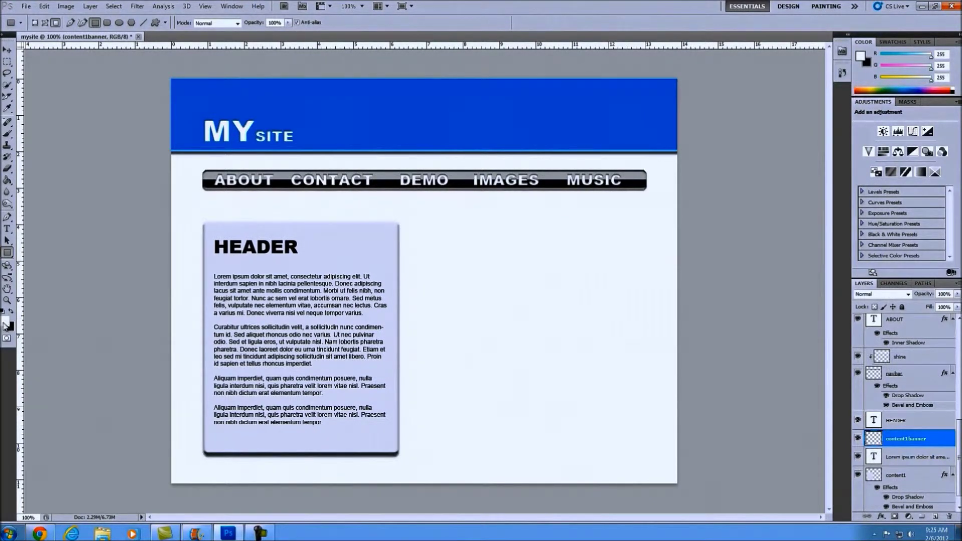
click(7, 323)
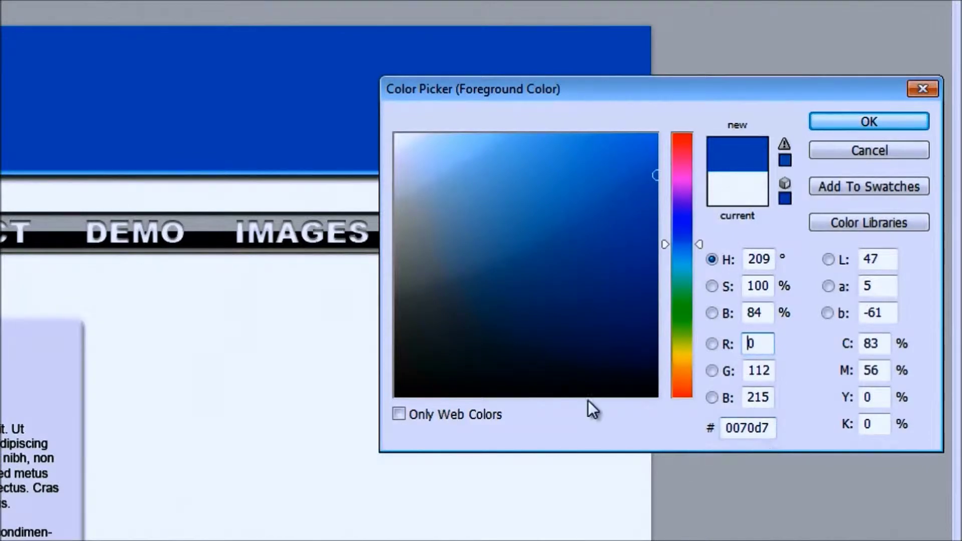
click(855, 121)
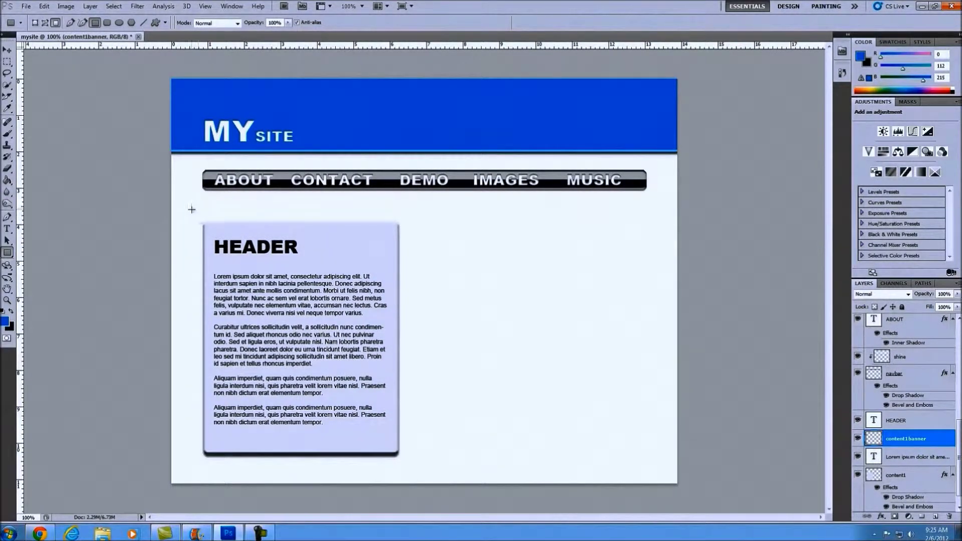
drag(189, 212, 427, 263)
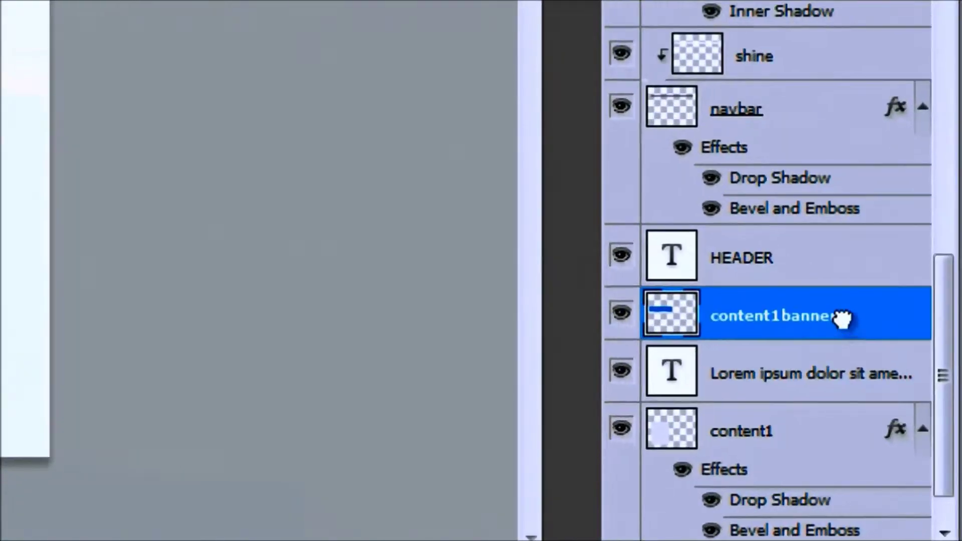
Move the content1banner layer beneath the lorem ipsum text layer and clip it to the content1 layer
drag(924, 440, 924, 460)
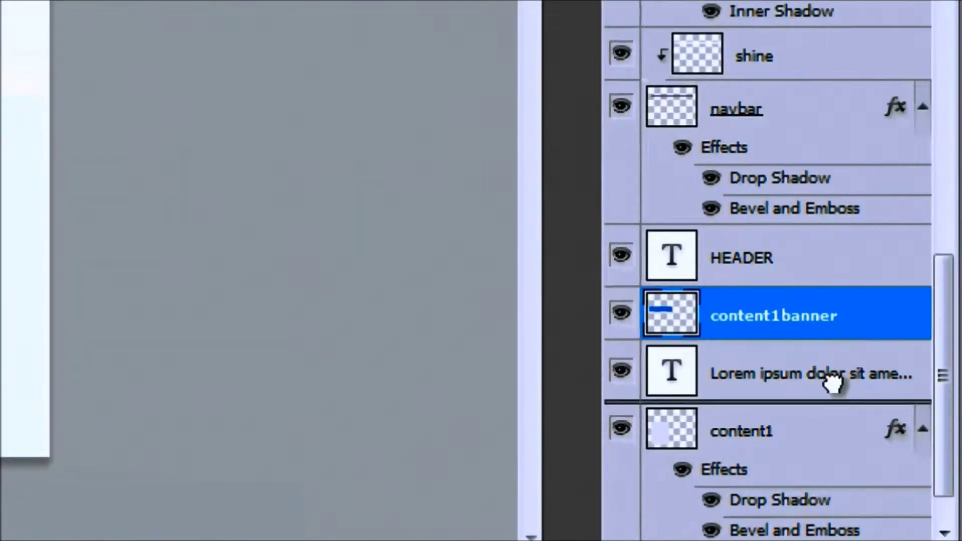
drag(831, 383, 832, 384)
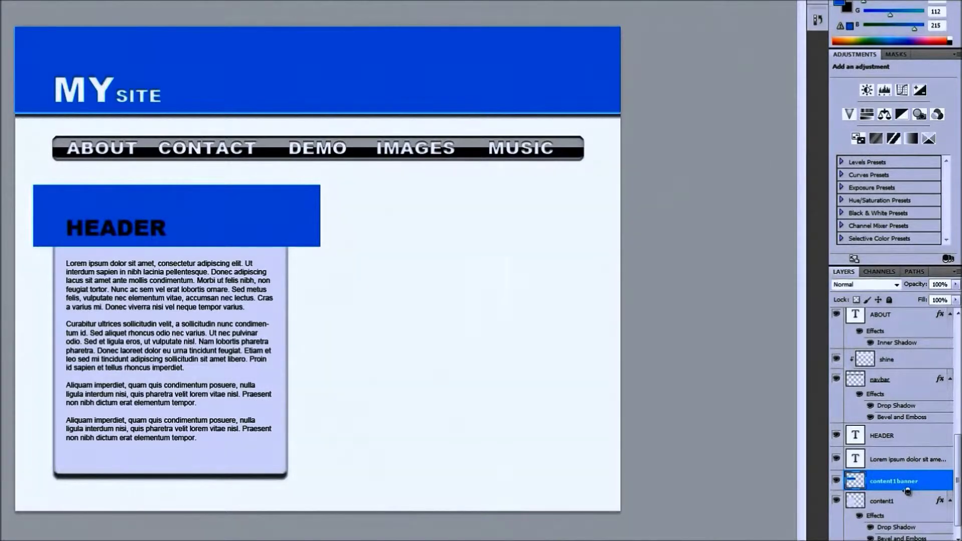
alt+click(908, 491)
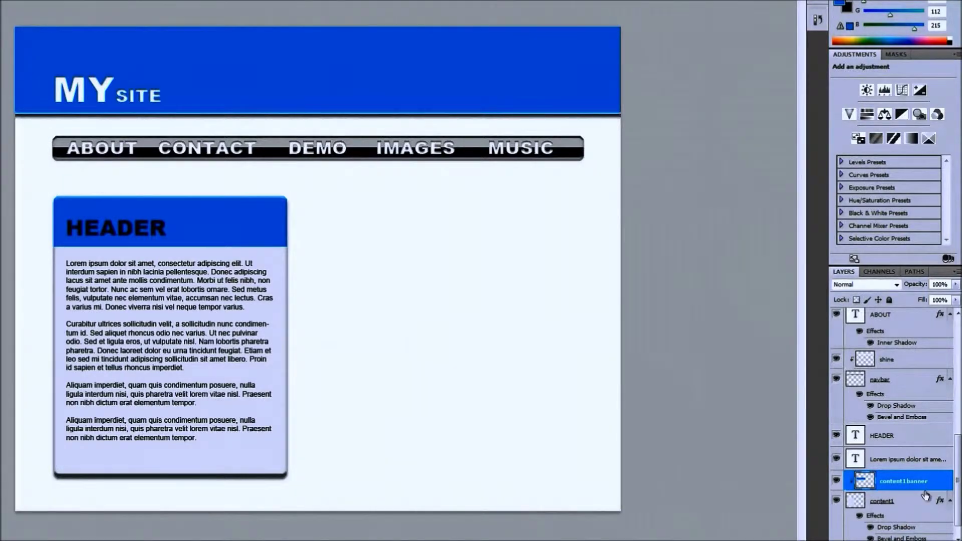
Release the content1banner layer's clipping mask and clip it to the content1 layer again
click(901, 505)
scroll(901, 506, down, 1)
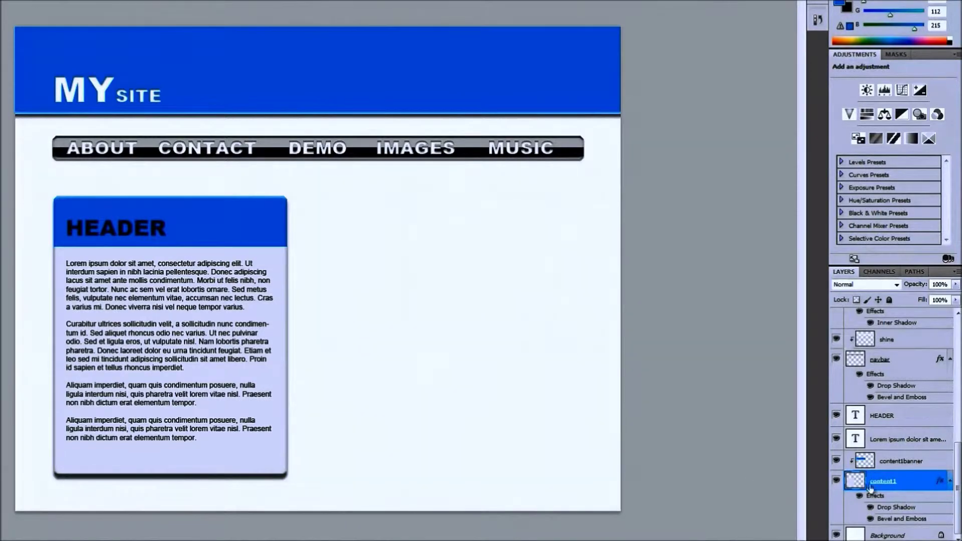
click(935, 463)
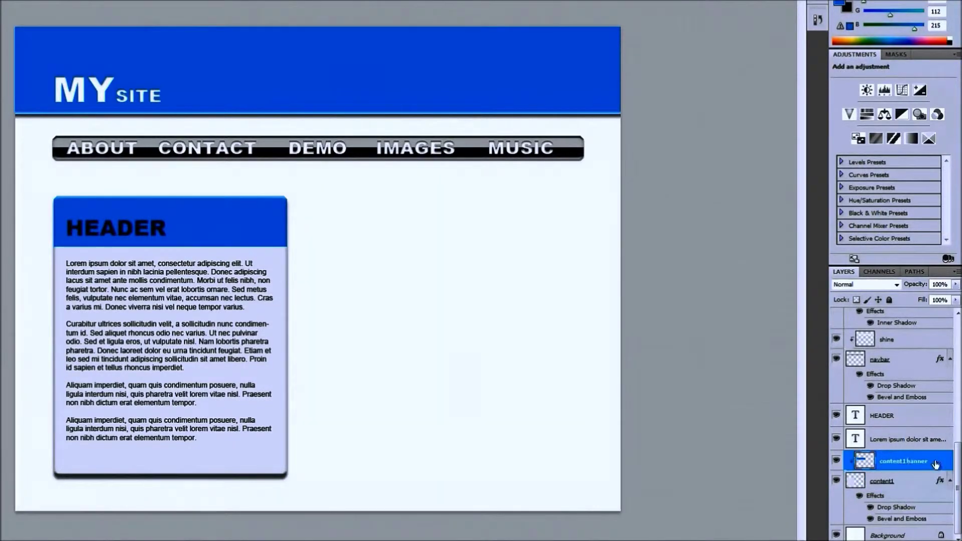
drag(907, 475, 902, 471)
alt+click(903, 471)
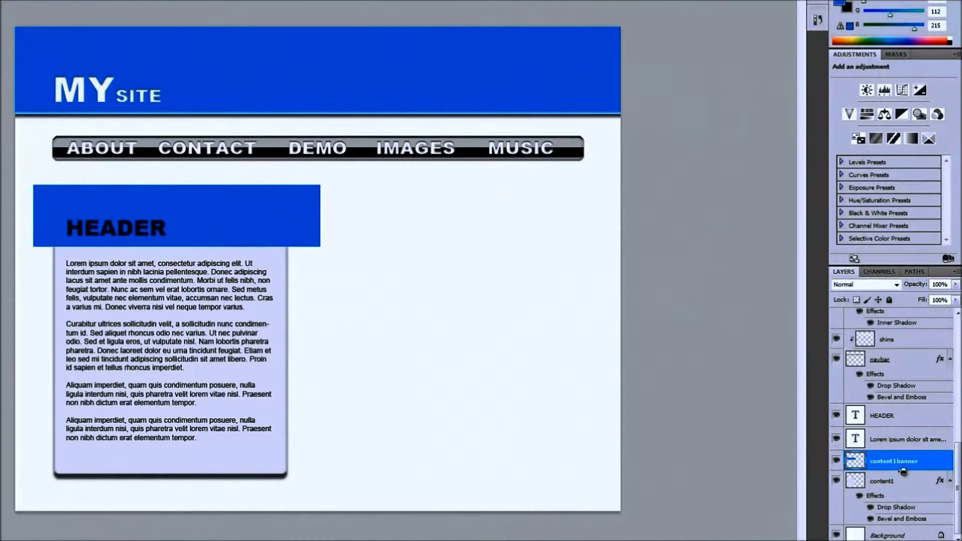
alt+click(903, 471)
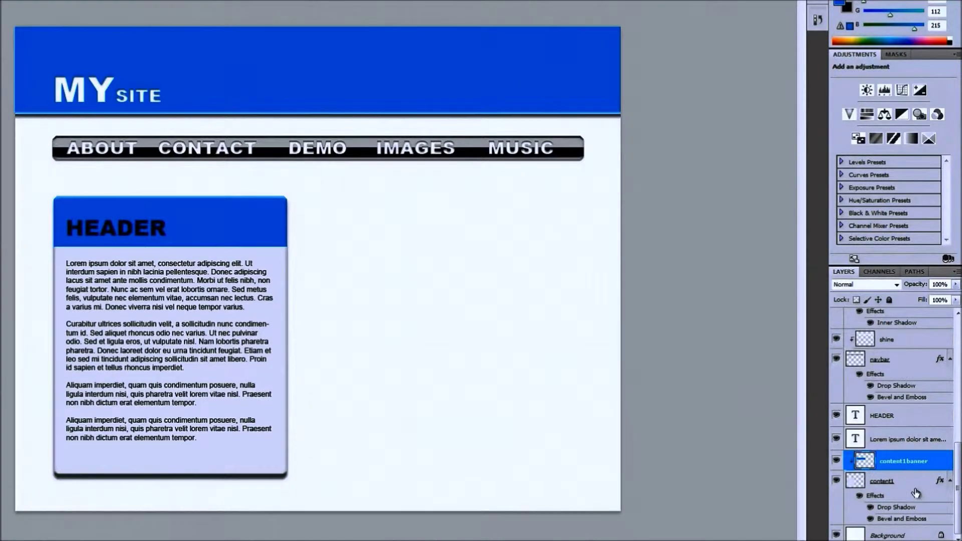
Open the content1banner layer's style settings and enable a Drop Shadow
double_click(939, 466)
drag(423, 214, 521, 233)
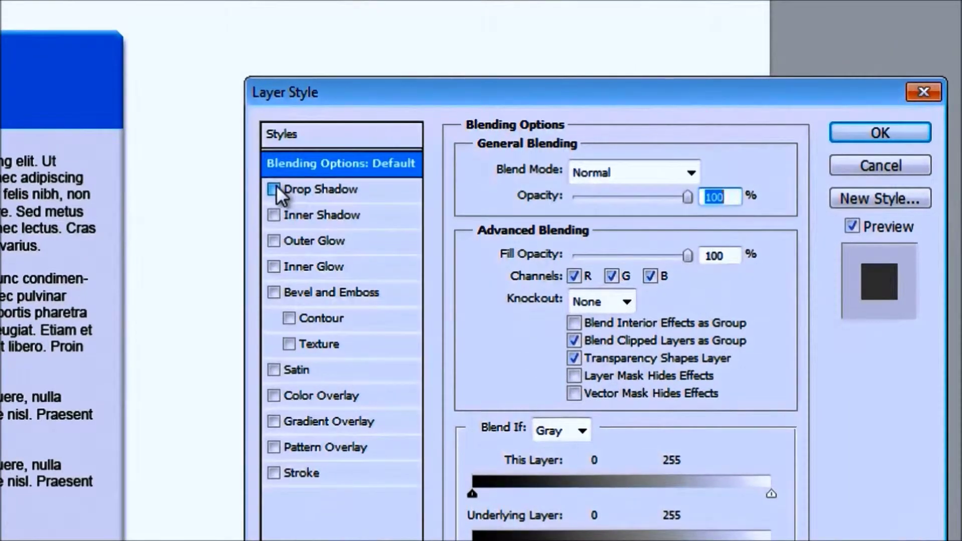
click(273, 189)
click(313, 187)
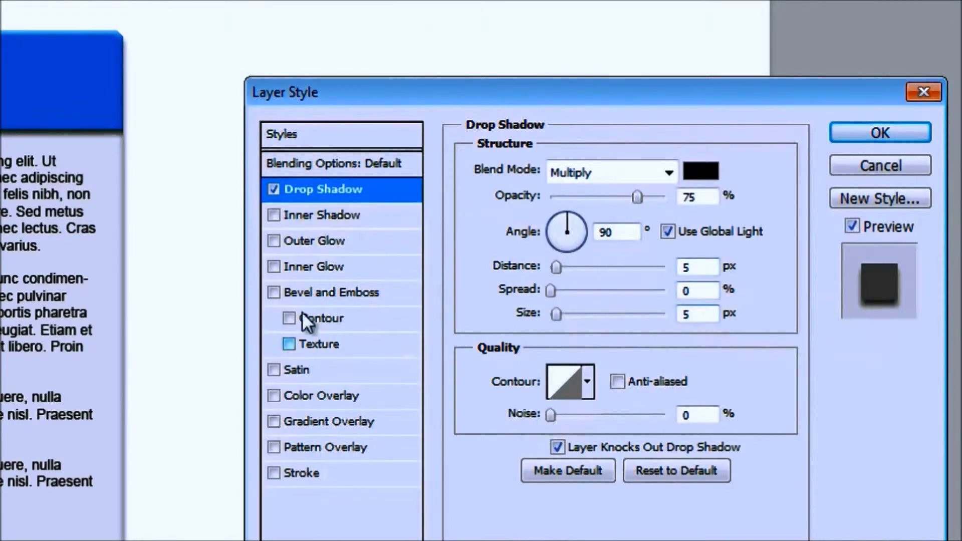
click(274, 292)
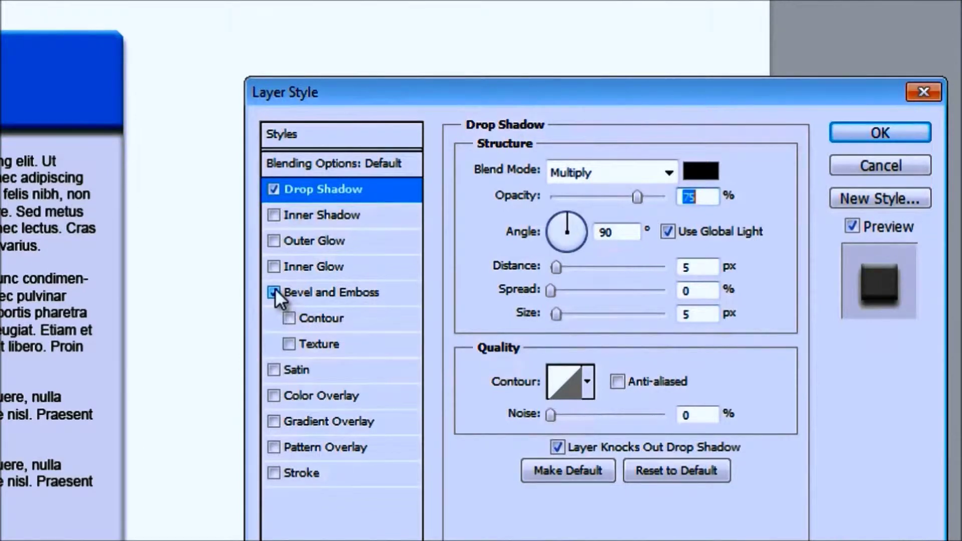
click(273, 292)
click(307, 292)
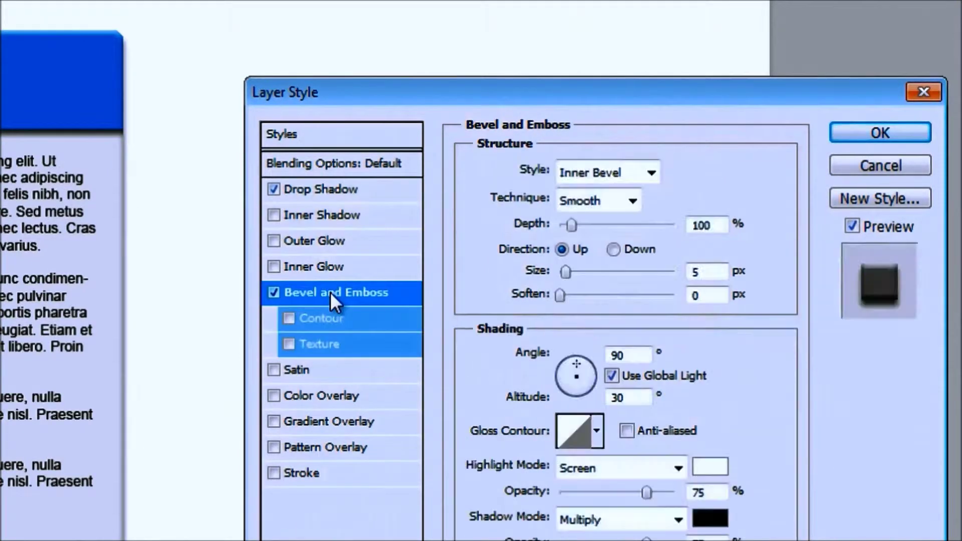
click(275, 292)
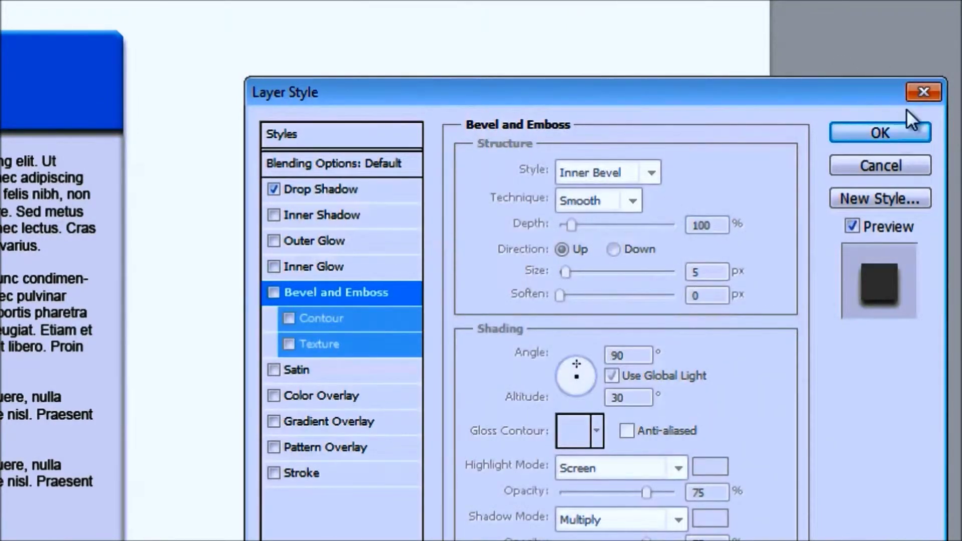
Keep the default Drop Shadow settings and apply the layer style to the banner
click(389, 189)
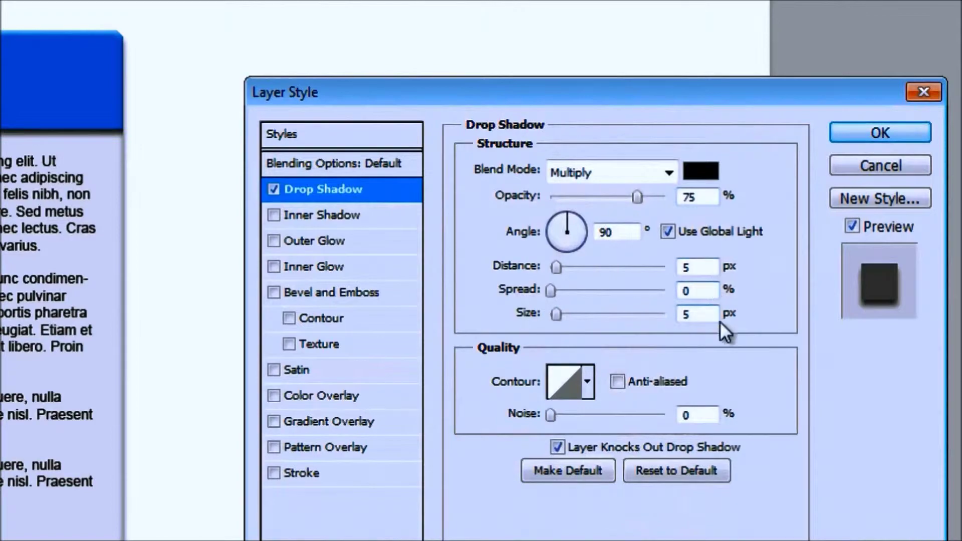
click(897, 131)
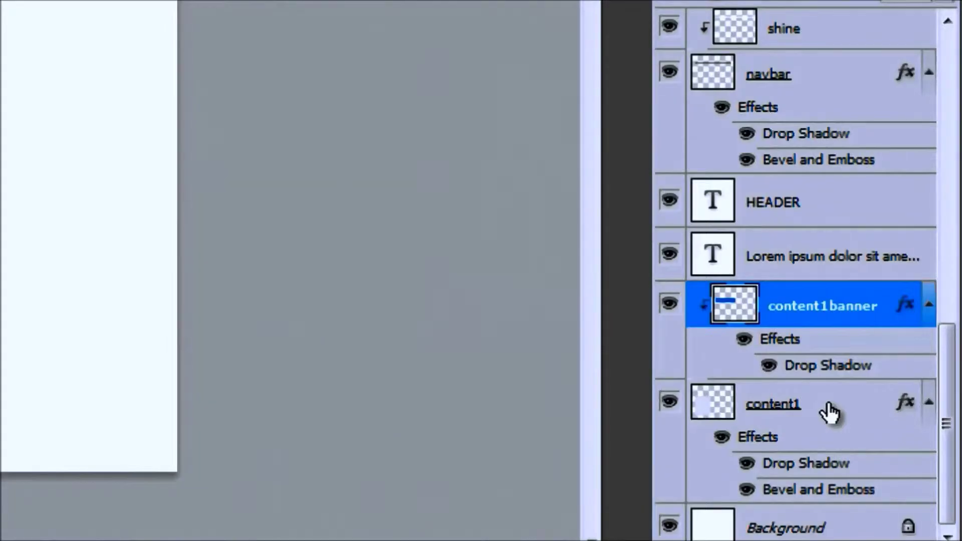
Duplicate the content1 layer together with its effects
click(829, 413)
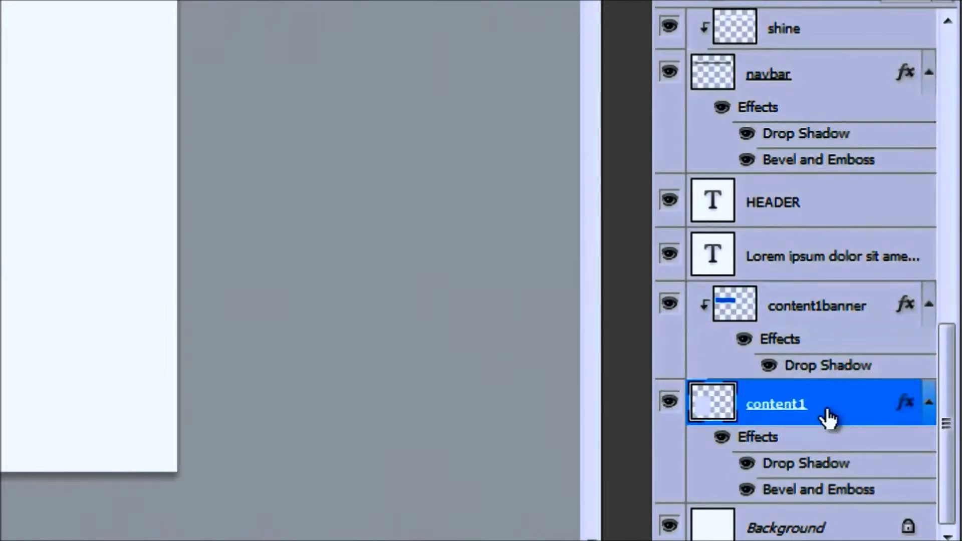
key(ctrl+j)
scroll(828, 414, down, 2)
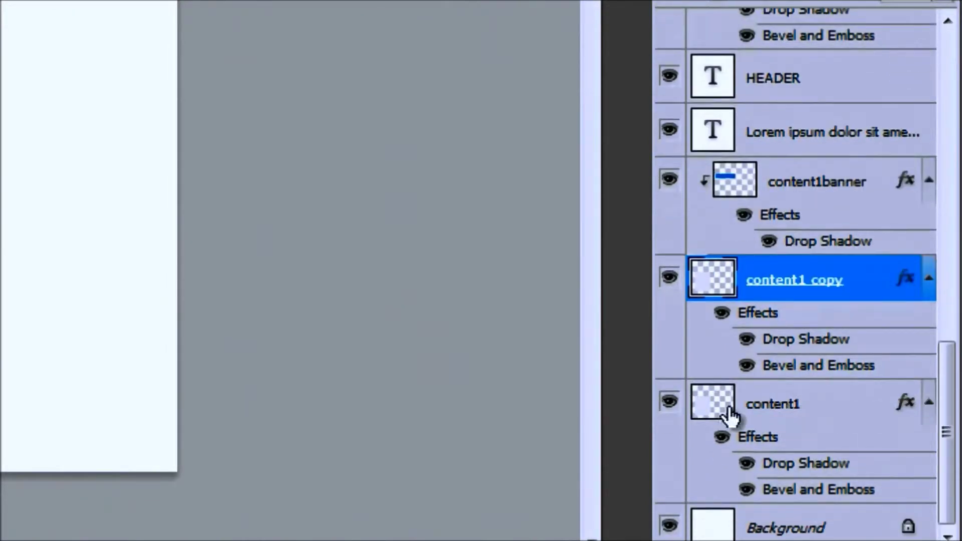
Move the original content1 box horizontally so its right edge lines up with the navigation bar's right end
click(800, 409)
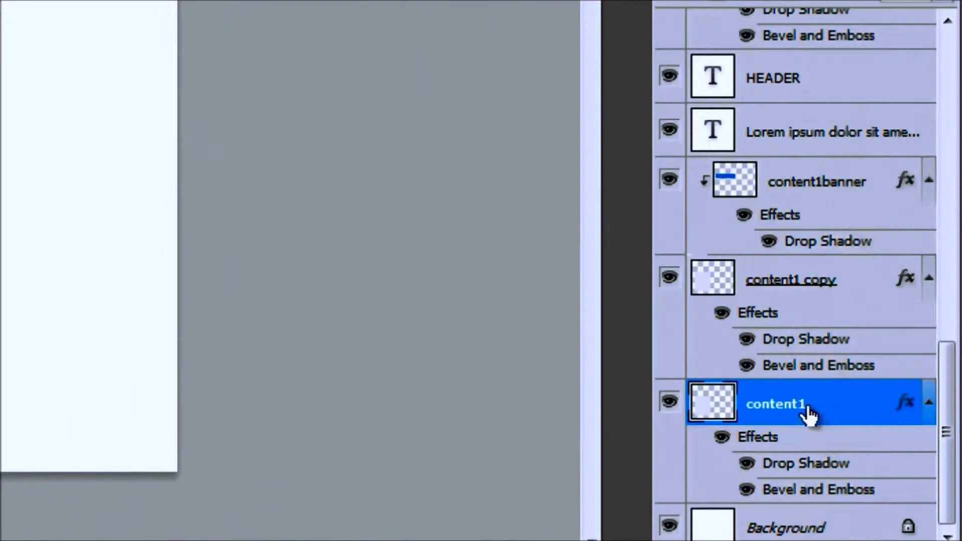
click(821, 282)
click(825, 409)
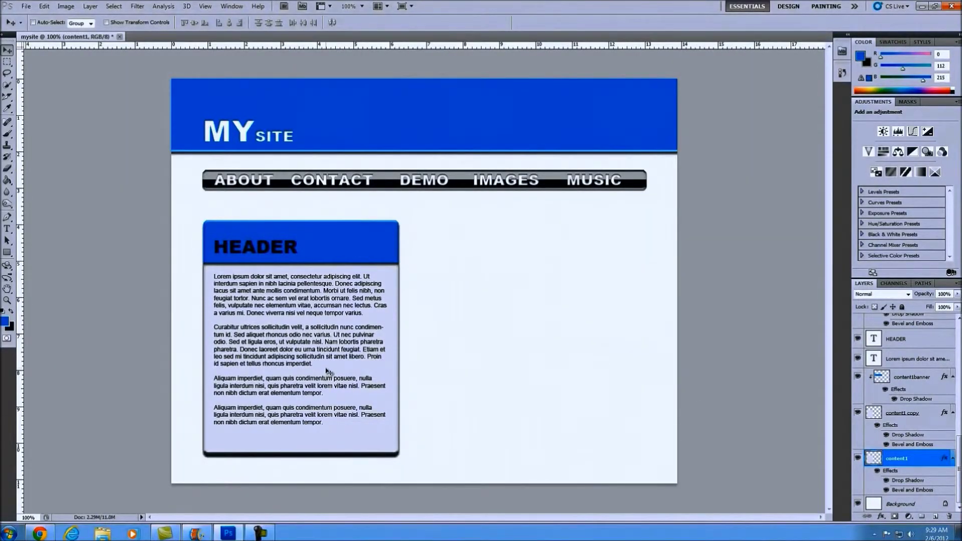
drag(328, 371, 576, 371)
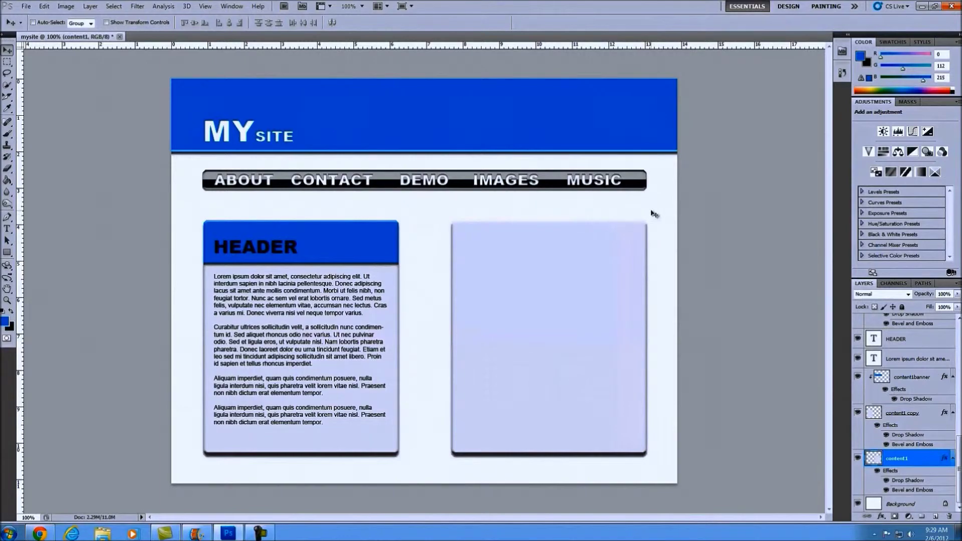
Rename the content1 copy layer as lorem and keep it selected
click(905, 413)
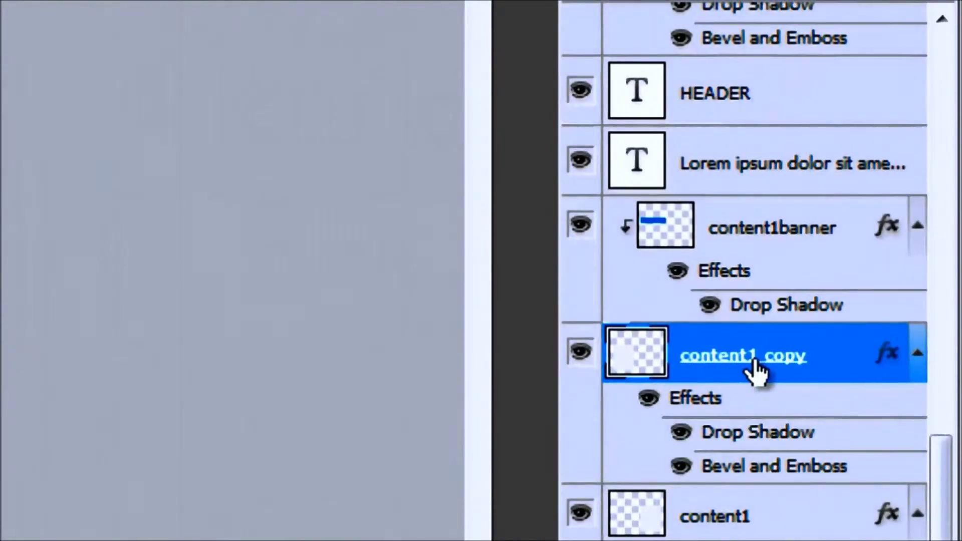
double_click(752, 357)
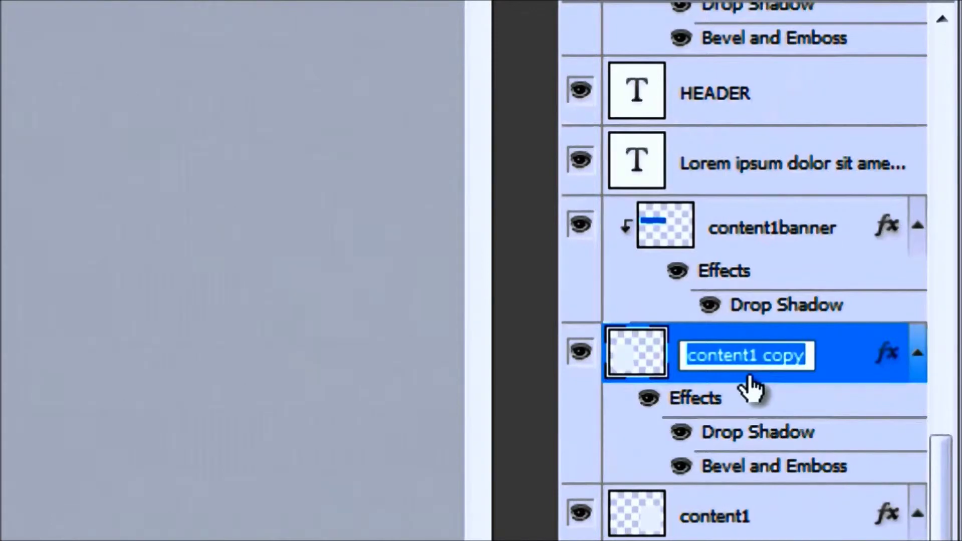
text(lrc)
key(BackSpace)
key(BackSpace)
key(BackSpace)
text(lorem)
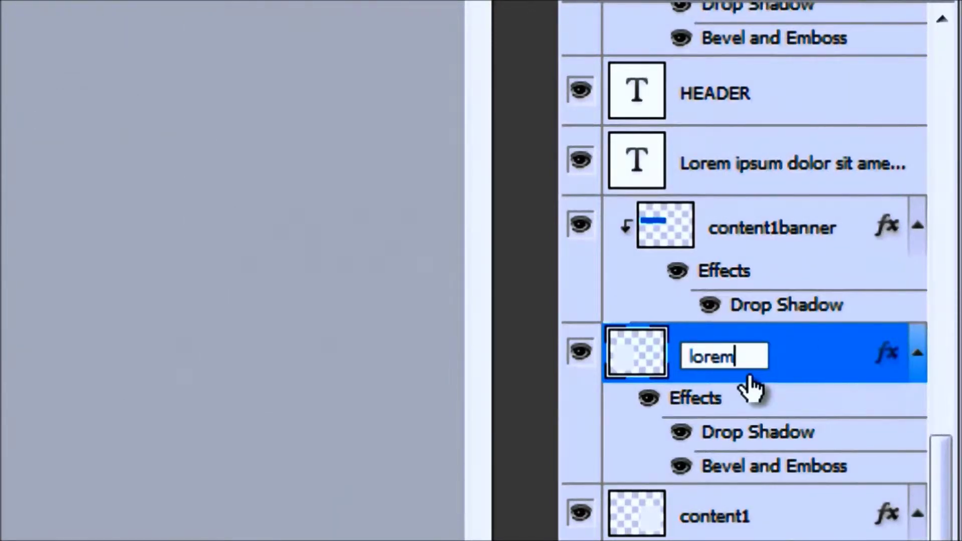
click(769, 534)
click(804, 368)
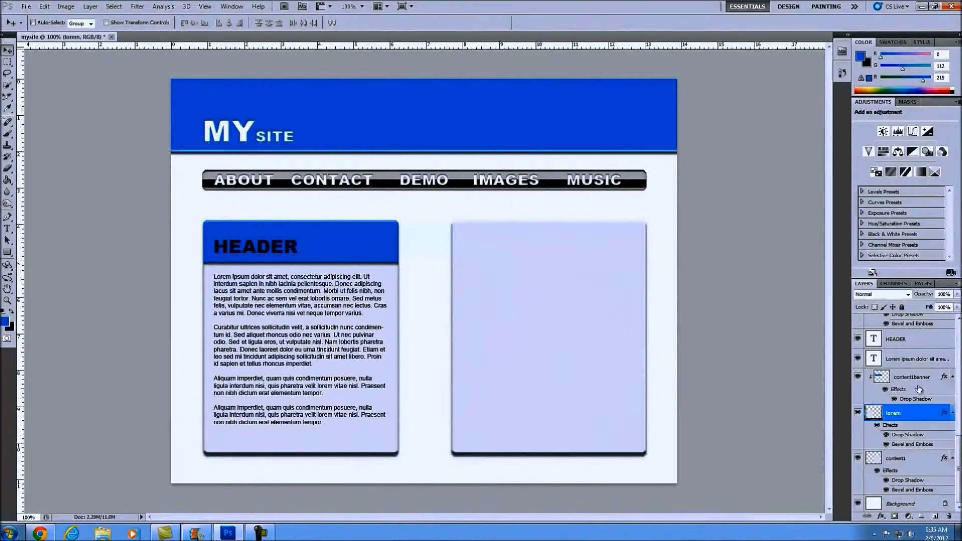
Duplicate the content1banner layer and place the copy between the lorem and content1 layers
click(918, 380)
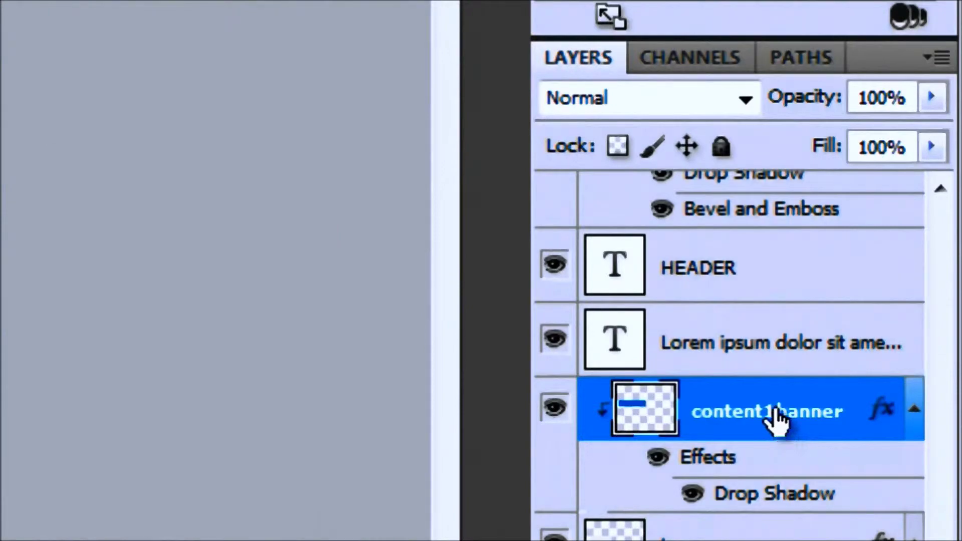
key(ctrl+j)
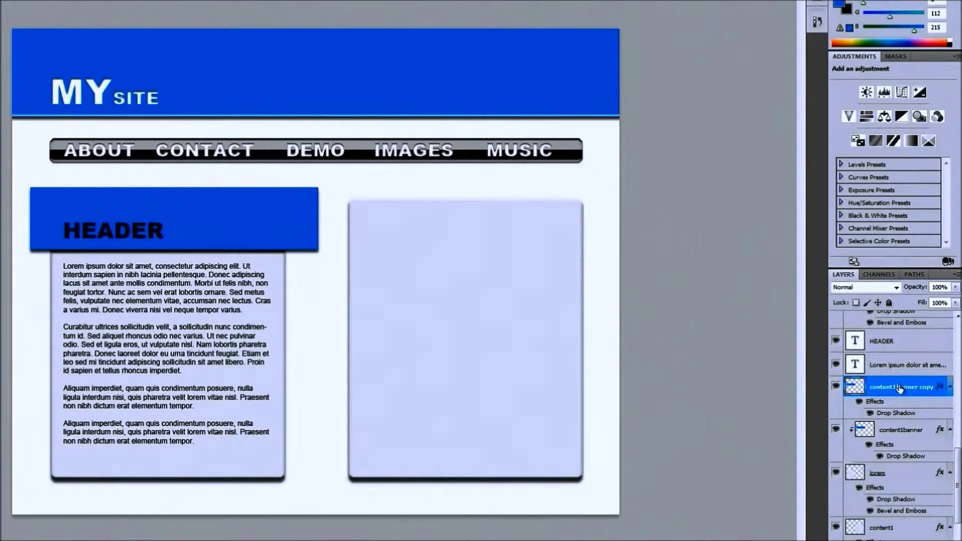
drag(900, 388, 900, 506)
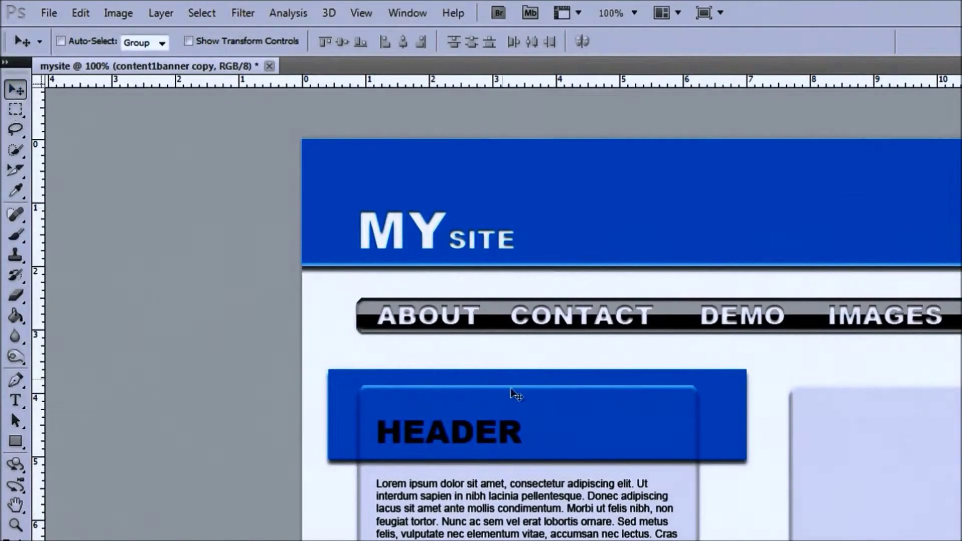
Move the banner copy horizontally over the second content box and clip it to the content1 layer
drag(517, 383, 948, 382)
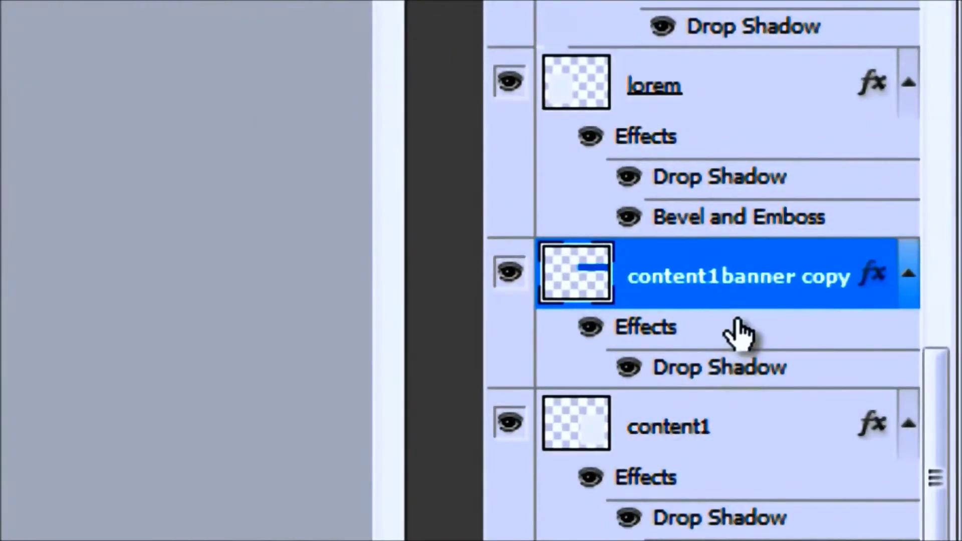
mouse_move(733, 377)
mouse_down()
mouse_move(747, 390)
mouse_move(734, 390)
mouse_up()
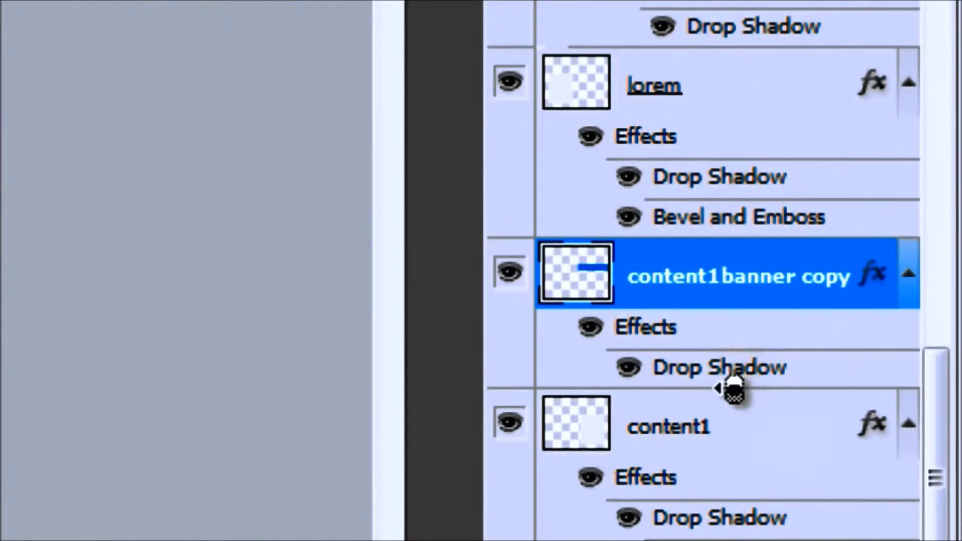
alt+click(733, 389)
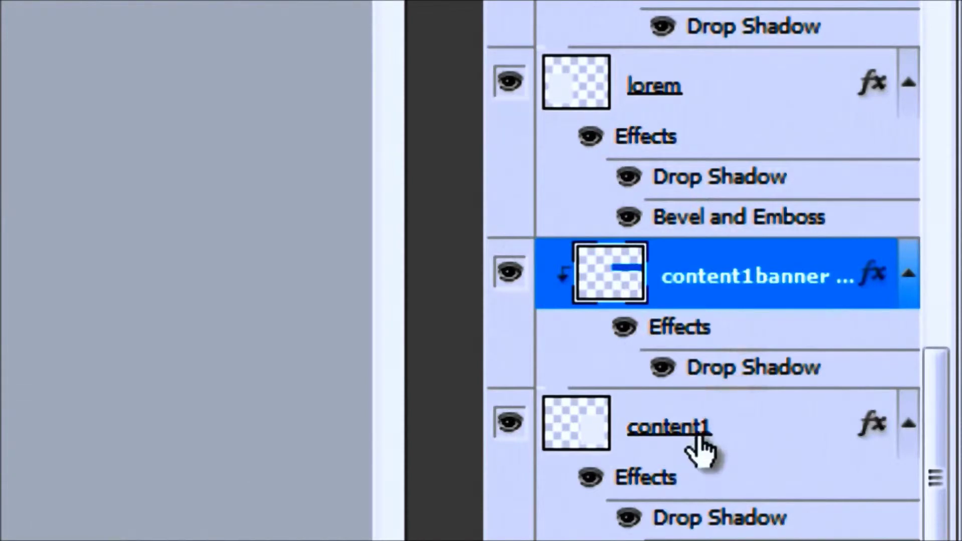
Rename the content1 layer as image and keep it selected
click(674, 429)
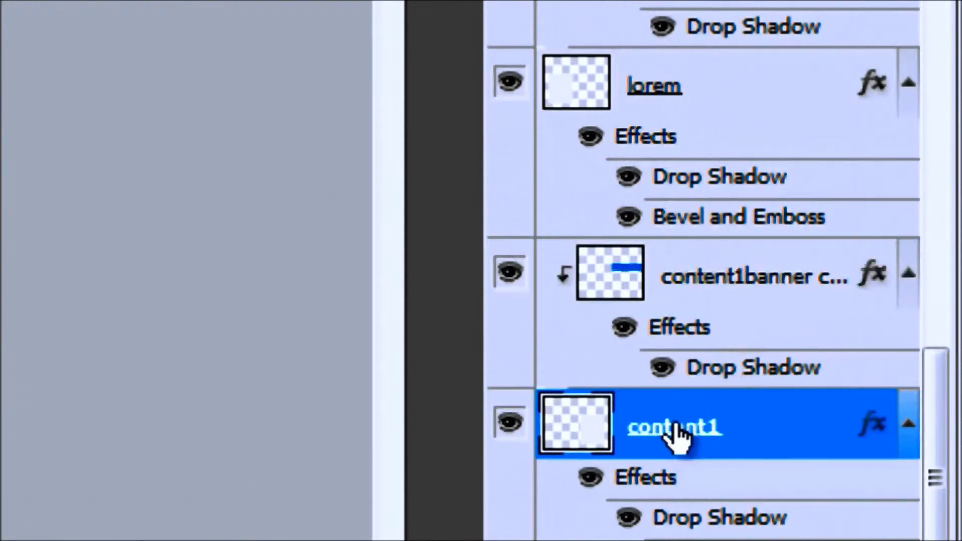
double_click(674, 427)
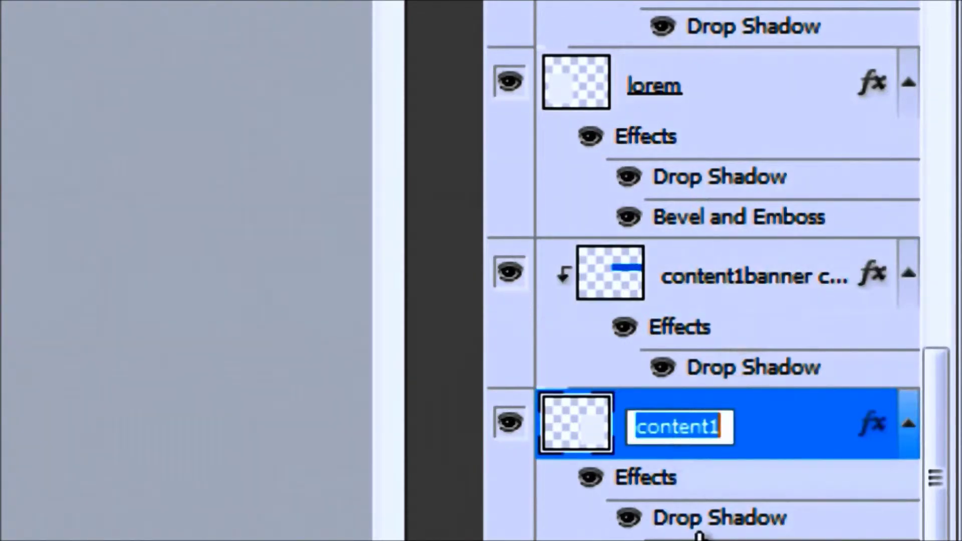
text(image)
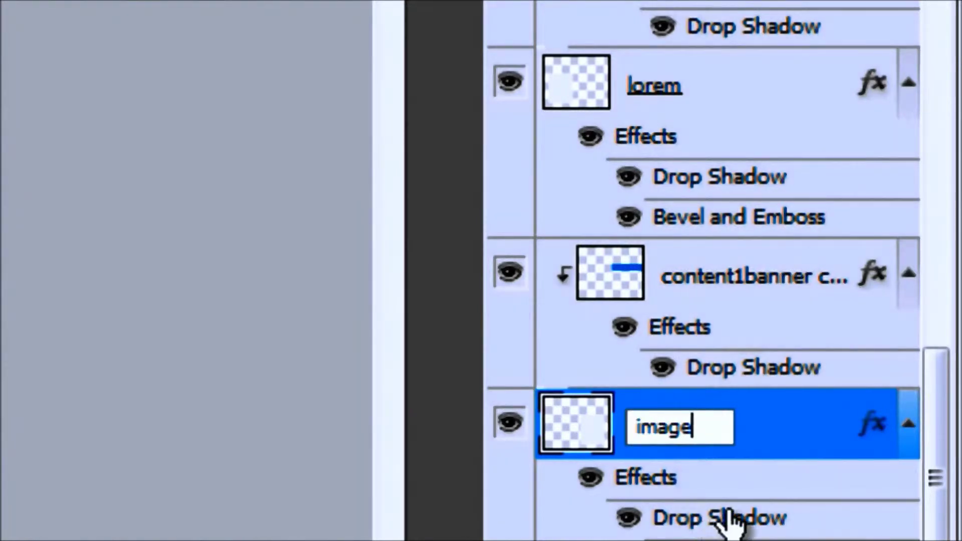
click(822, 425)
click(781, 303)
click(761, 413)
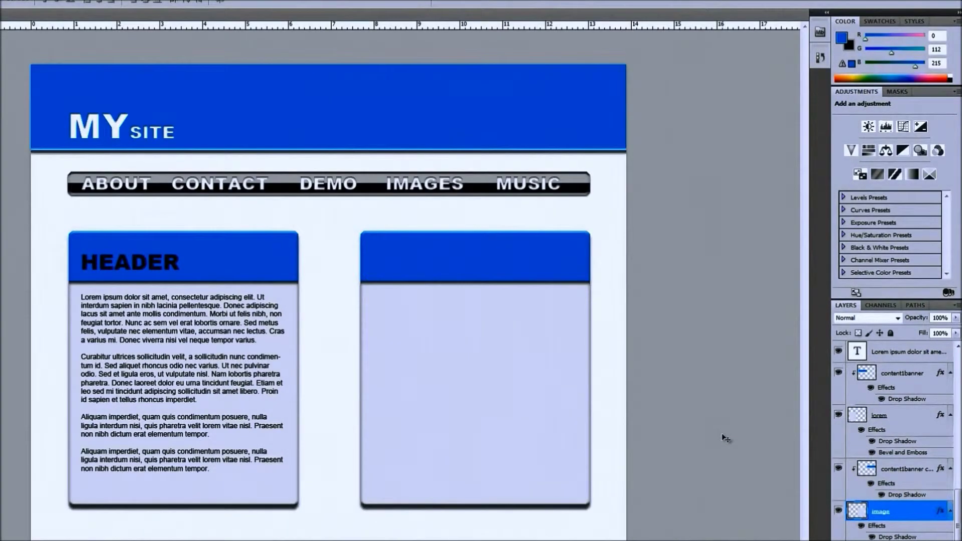
Shorten the image box with Free Transform by raising its bottom edge to a little over half its height
key(ctrl+t)
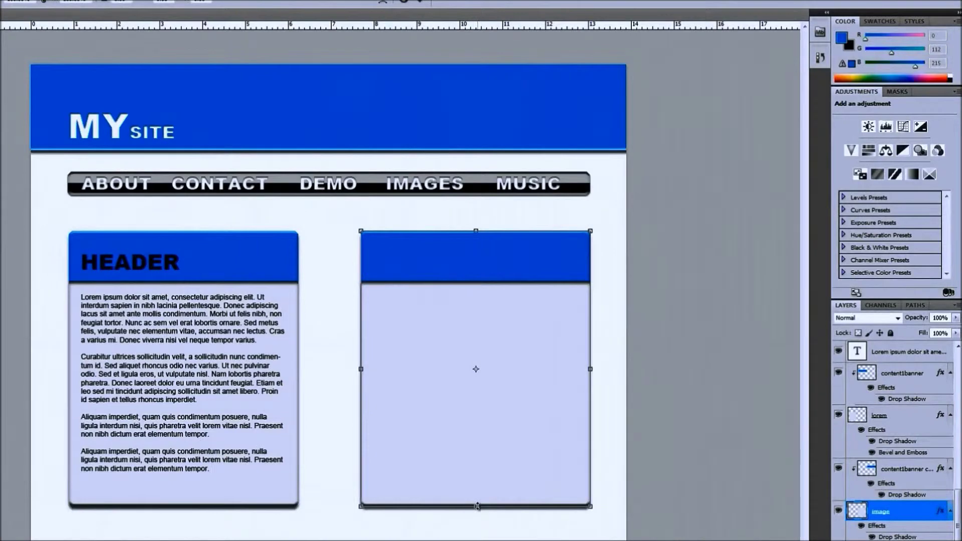
drag(476, 506, 476, 383)
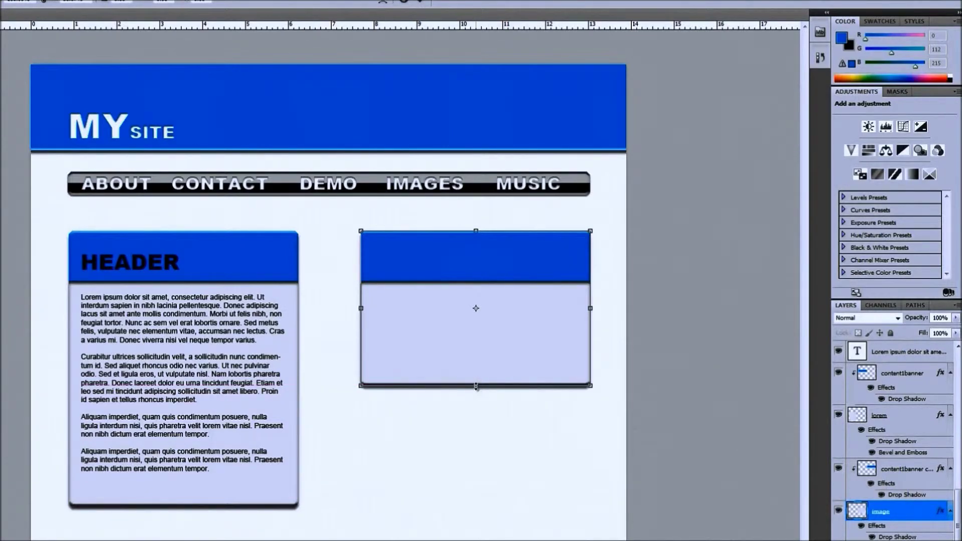
key(Return)
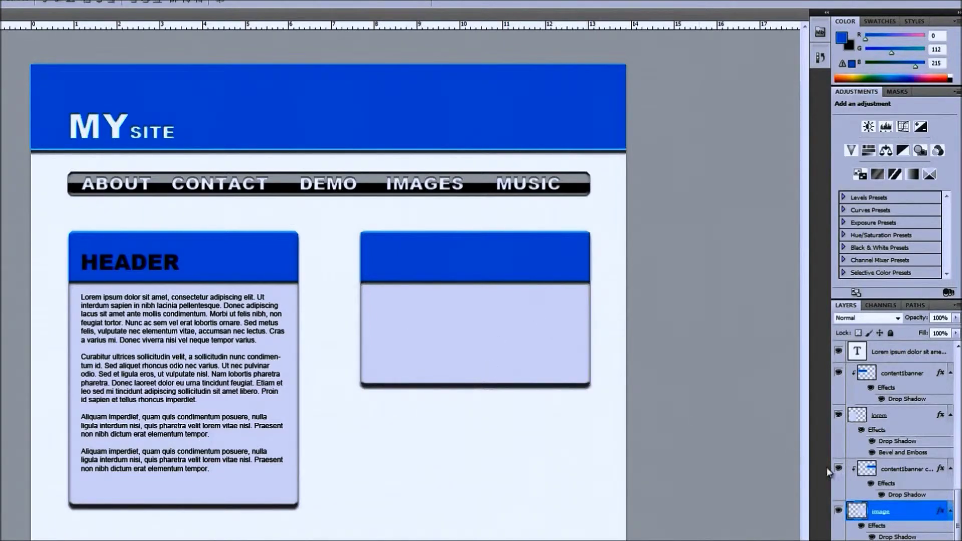
Add a text box reading WELCOME inside the second box's blue banner, on a layer above the banner copy
click(911, 471)
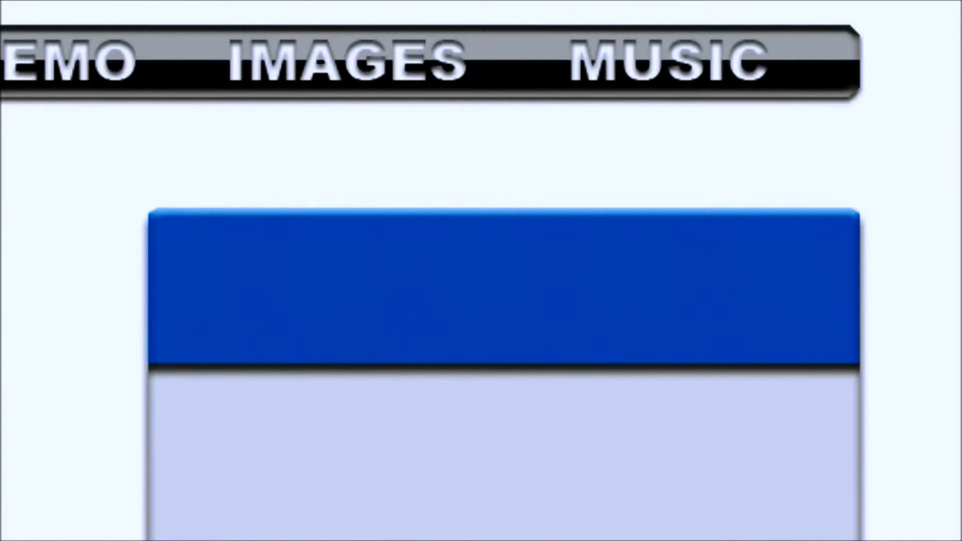
drag(172, 245, 720, 328)
text(WELCOME)
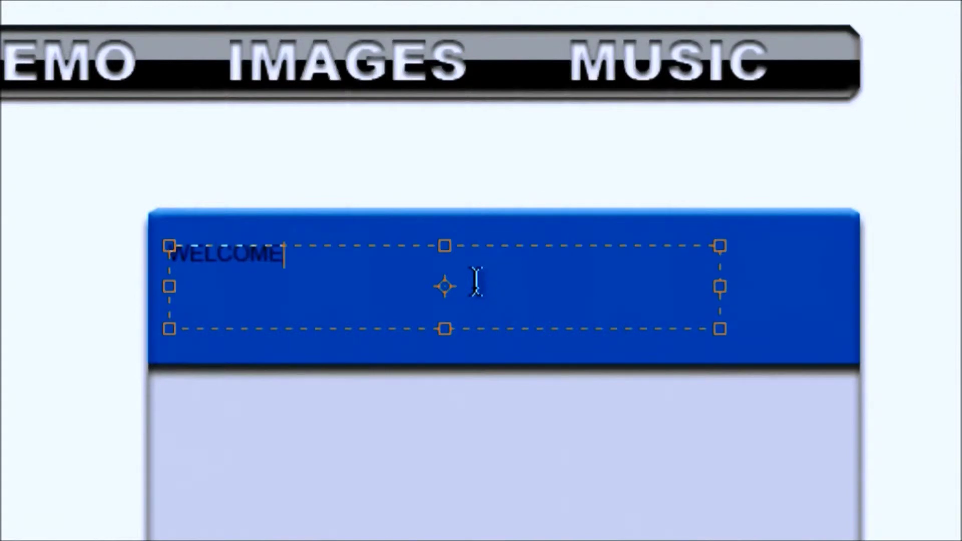
drag(346, 250, 132, 264)
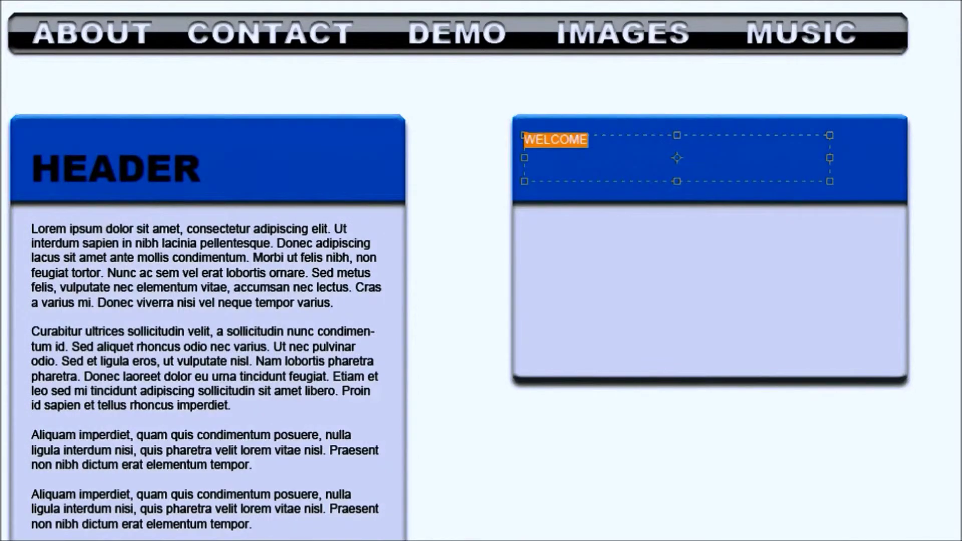
key(ctrl+Return)
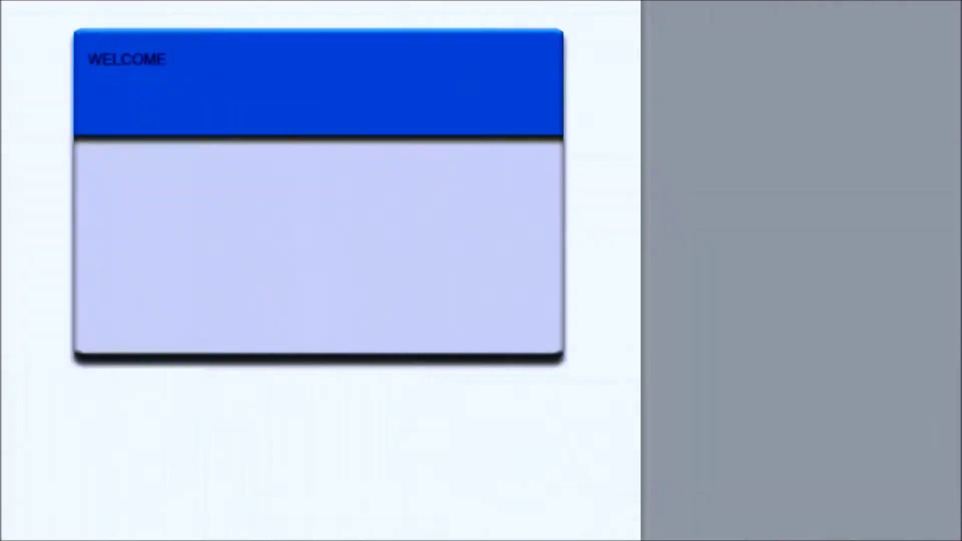
Format the WELCOME text as 36 pt Arial Black and move it level with the HEADER title, slightly inset in its banner
click(770, 285)
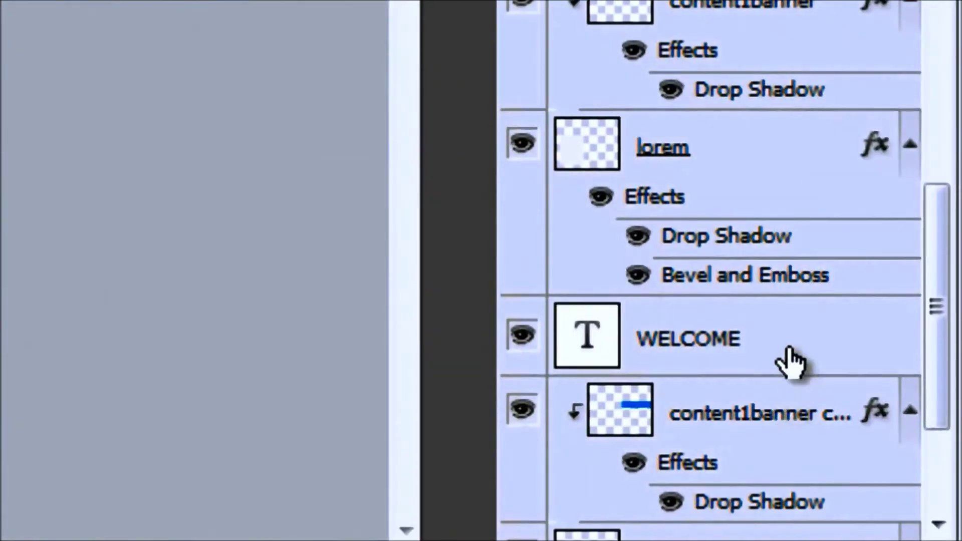
click(790, 361)
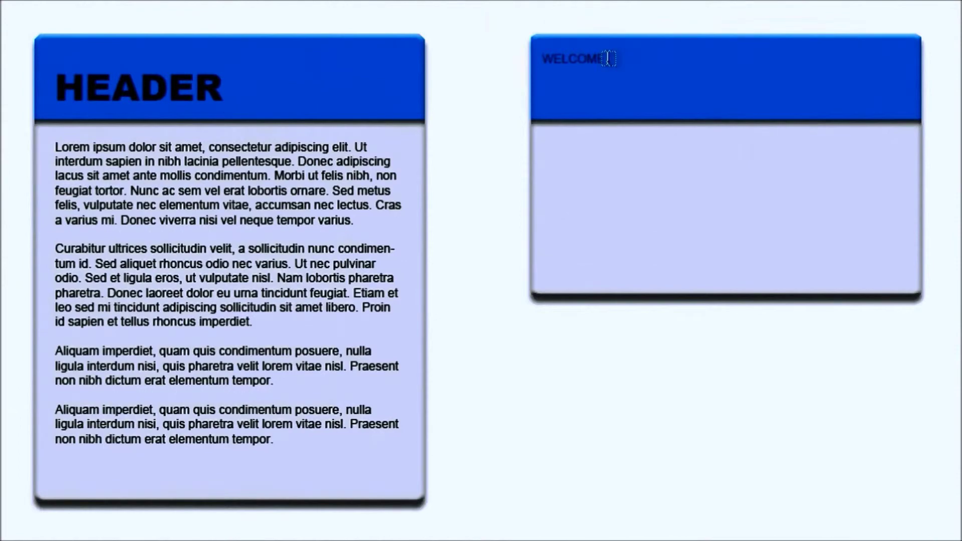
drag(606, 58, 540, 60)
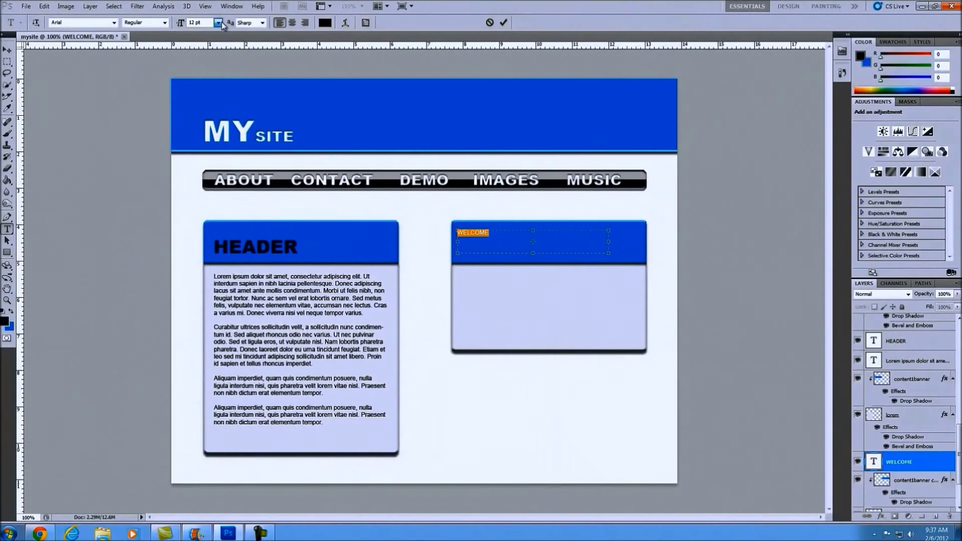
click(219, 23)
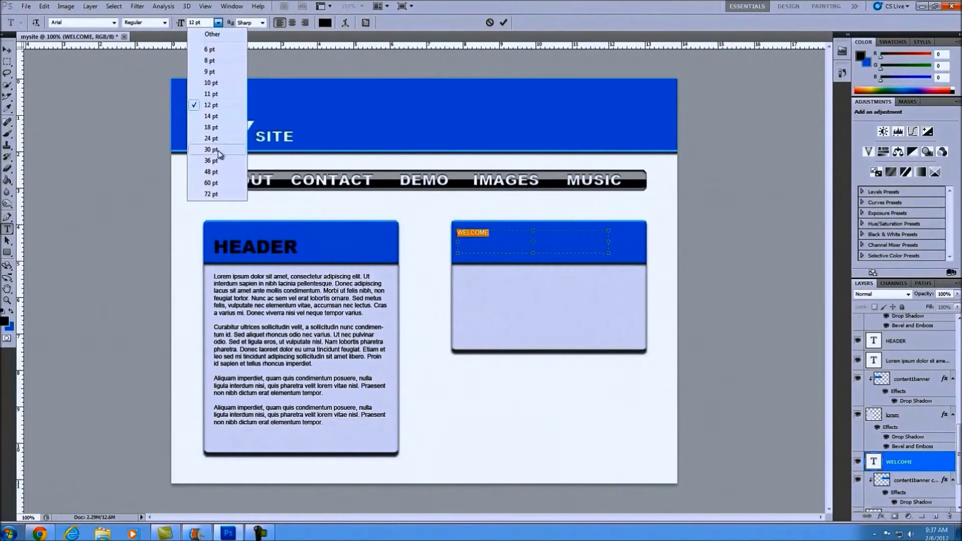
click(219, 161)
click(164, 23)
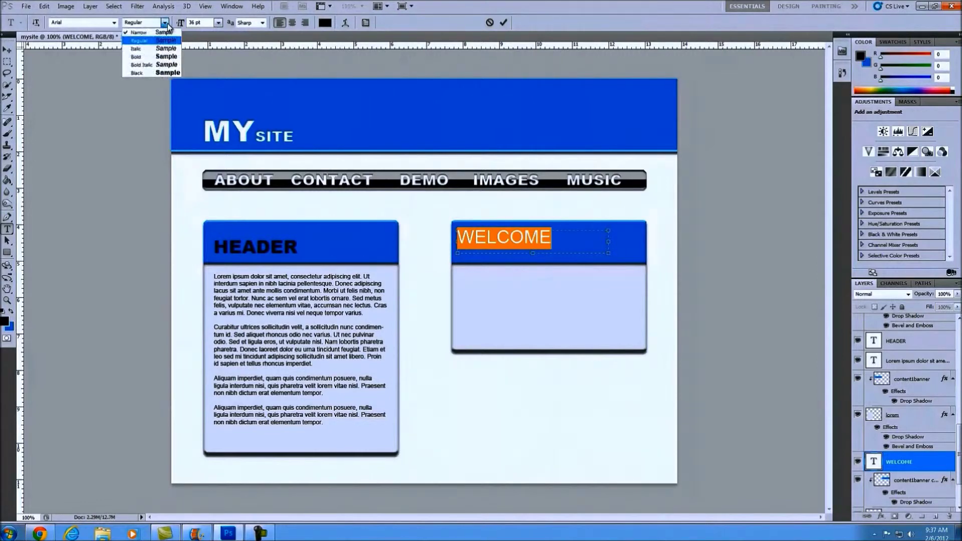
click(149, 73)
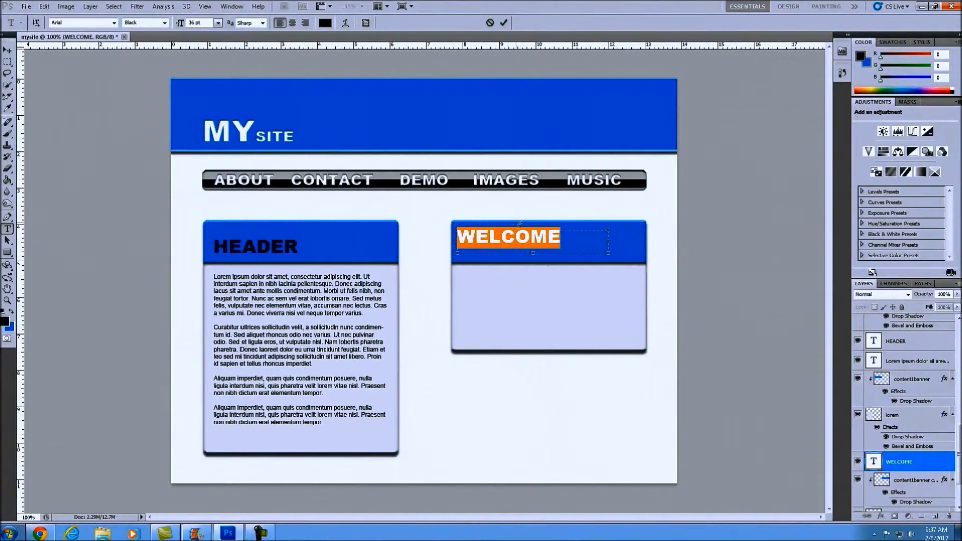
click(926, 466)
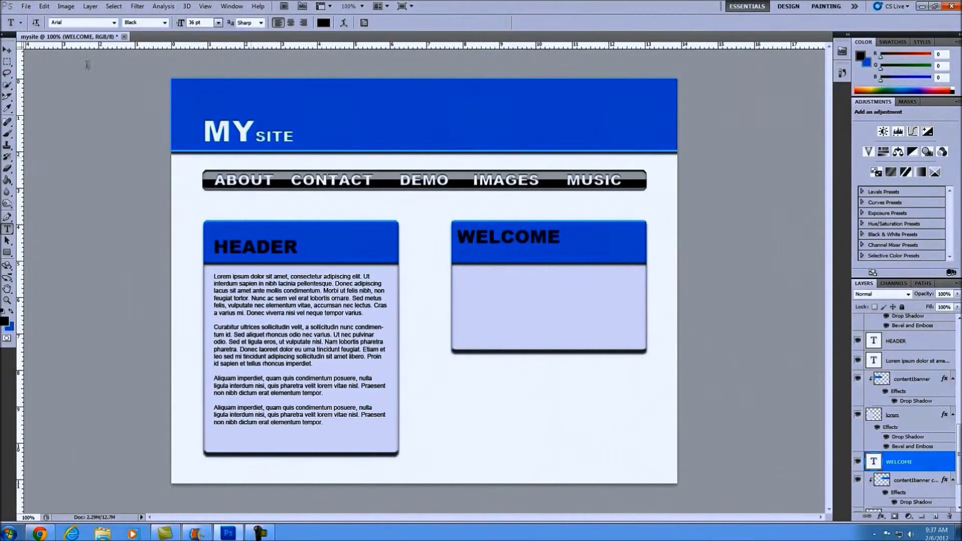
click(6, 50)
drag(469, 233, 480, 251)
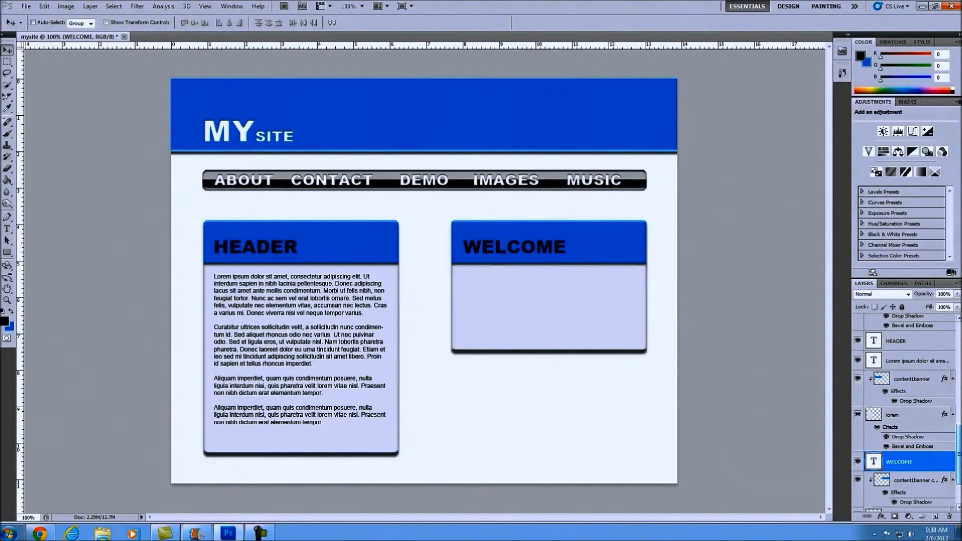
Change the colour of the HEADER text to white (ffffff)
scroll(913, 417, down, 2)
scroll(926, 386, up, 3)
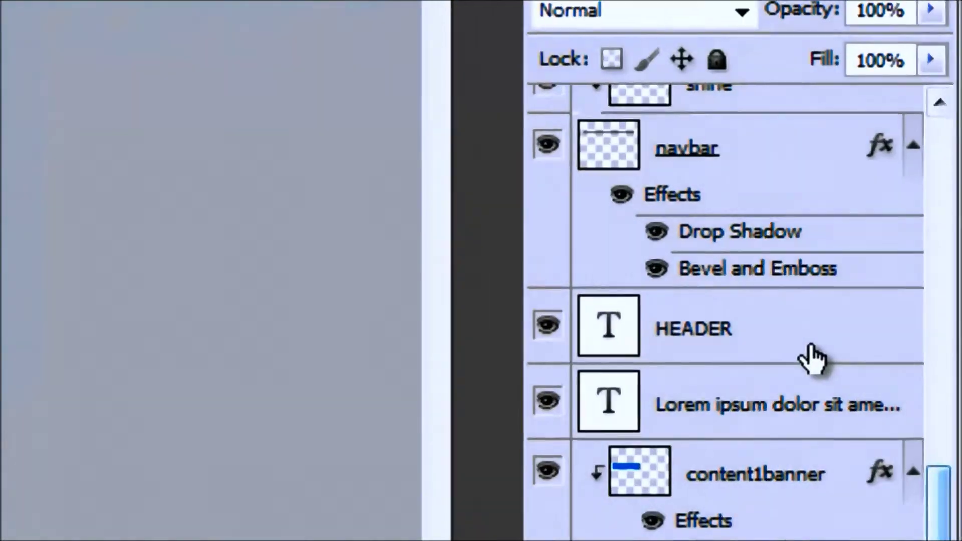
click(783, 336)
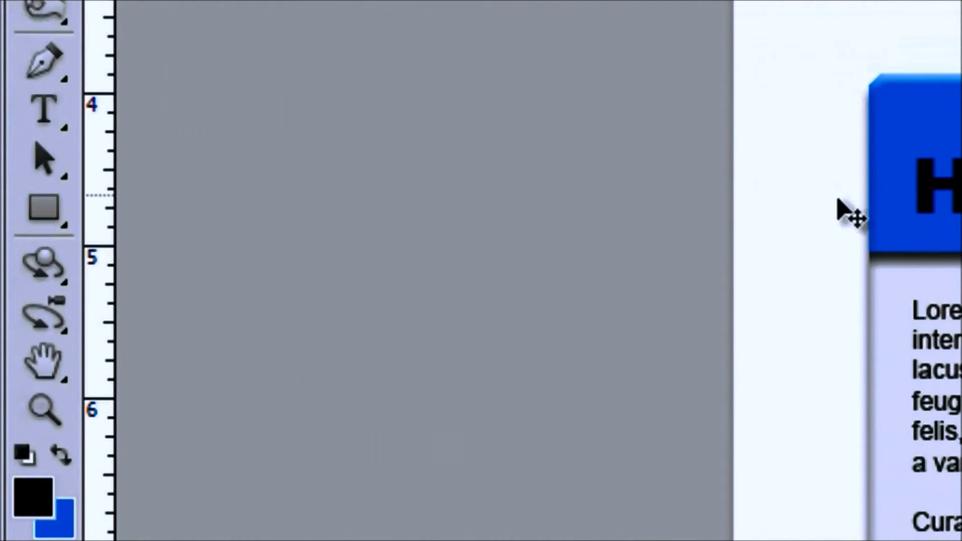
click(43, 123)
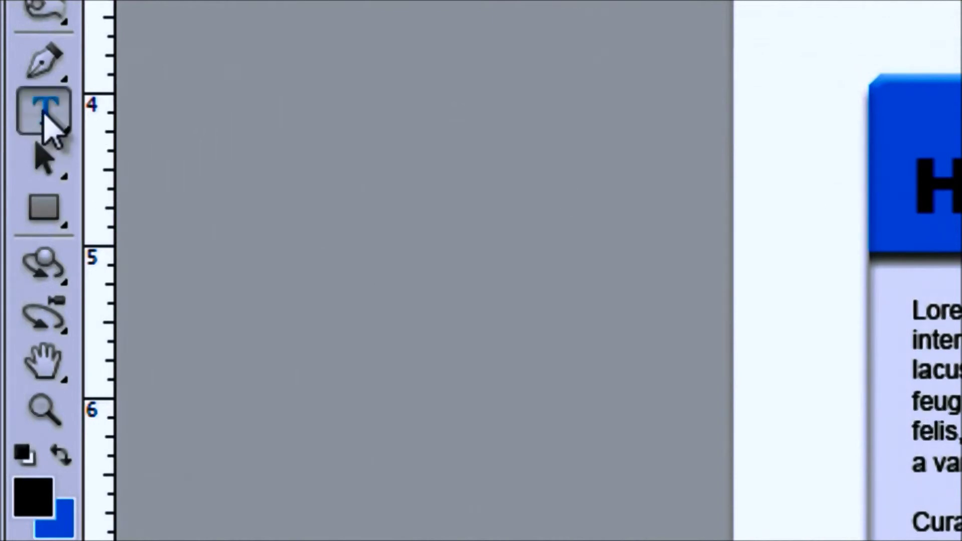
drag(920, 188, 750, 193)
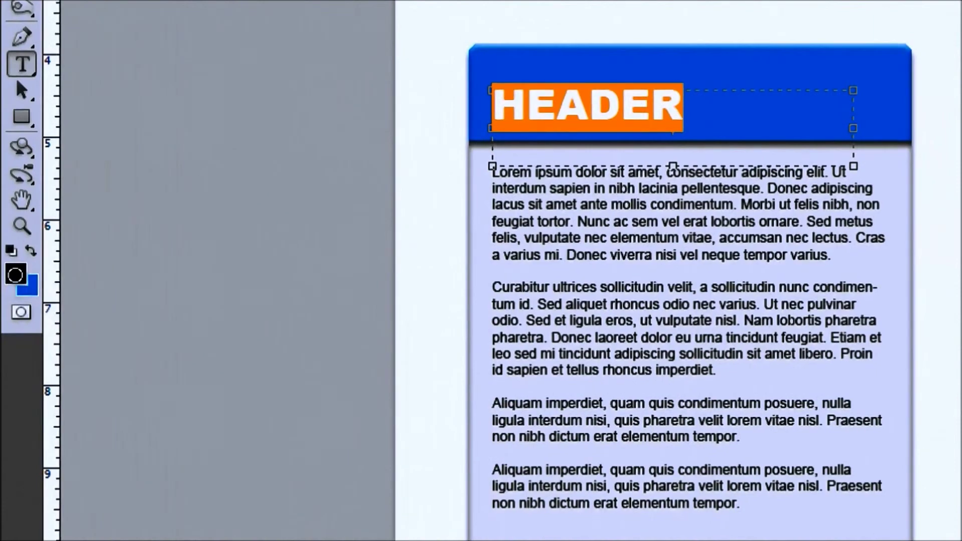
click(15, 274)
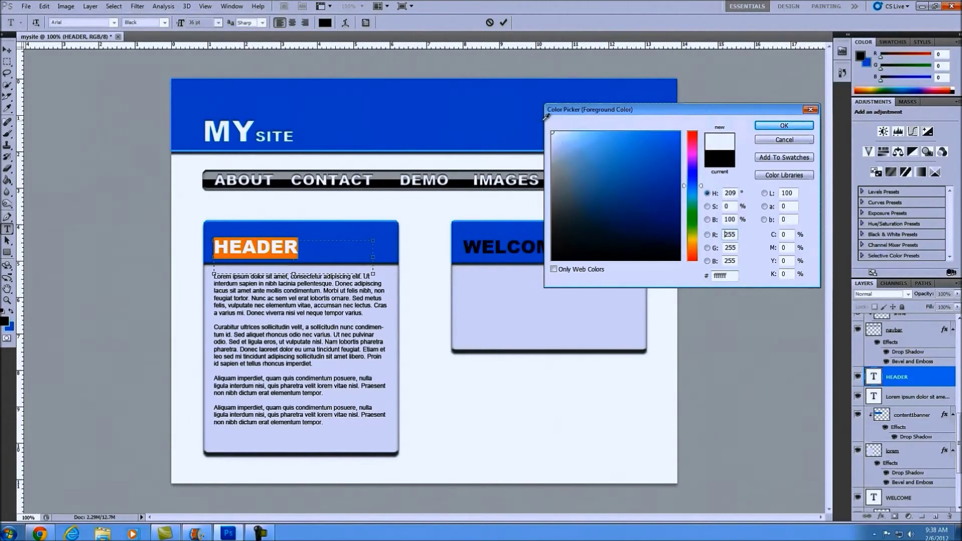
click(784, 126)
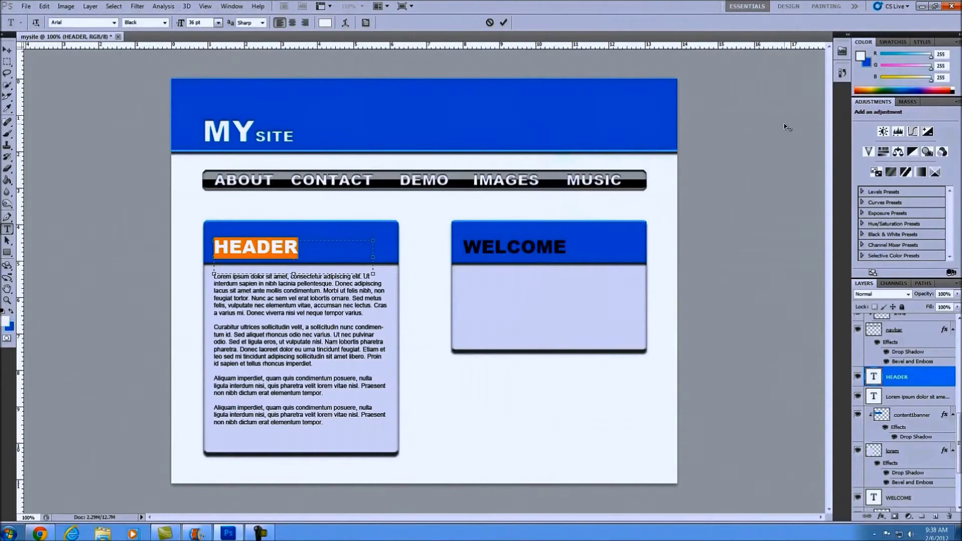
click(325, 249)
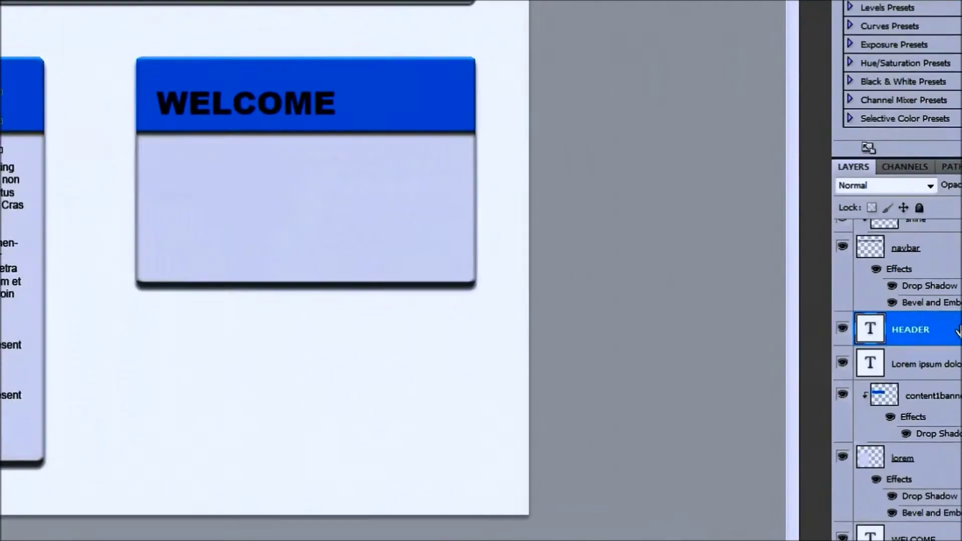
Apply an Inner Shadow to the HEADER text layer with a distance of 2 px and a size of 3 px
double_click(926, 376)
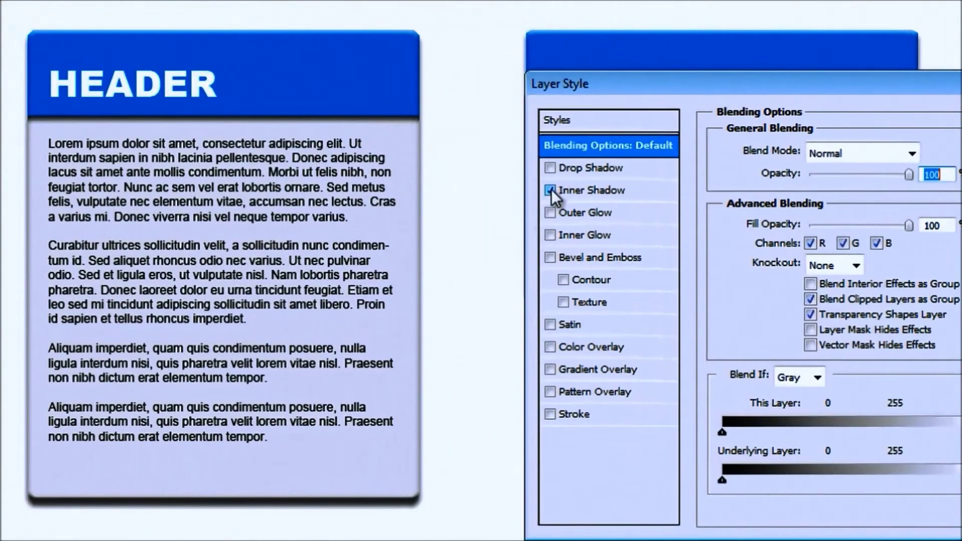
click(188, 165)
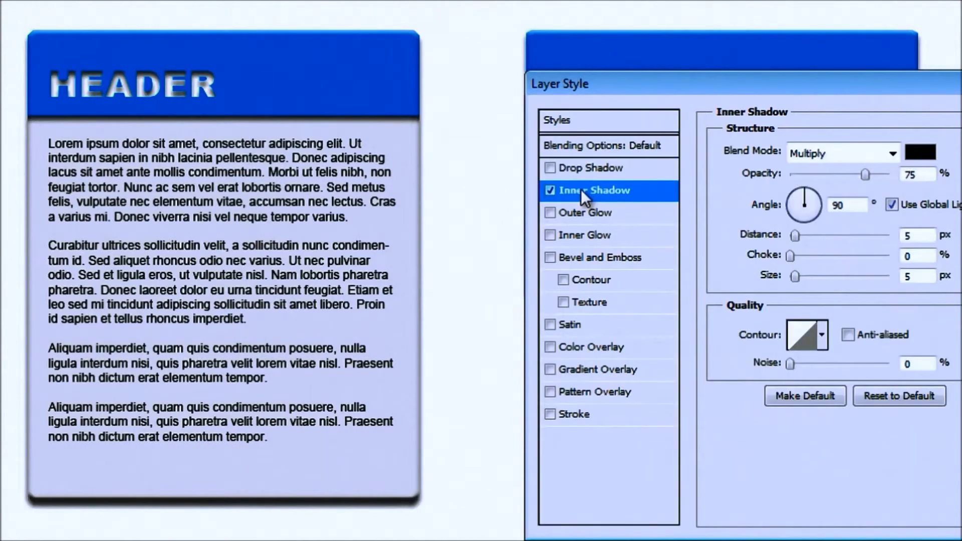
click(927, 237)
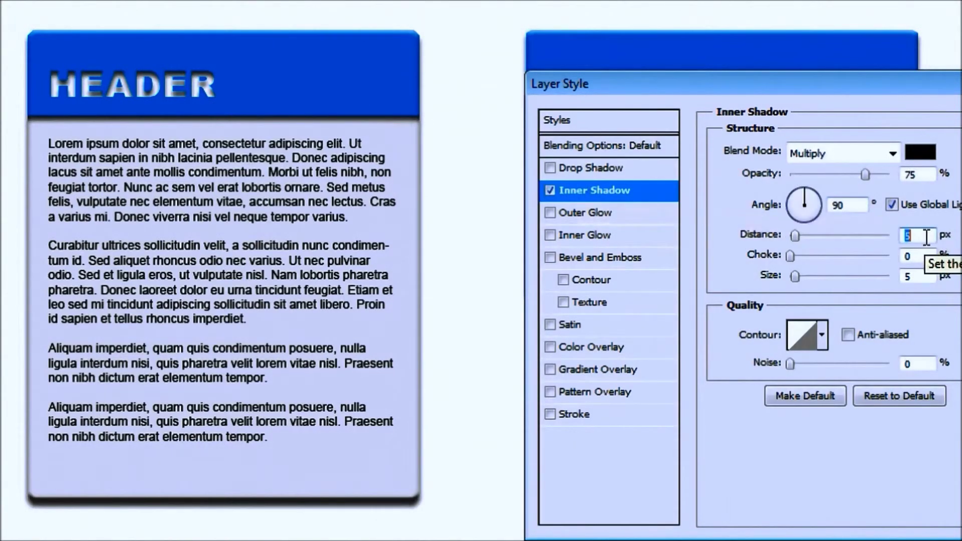
key(Down)
key(Down)
key(Down)
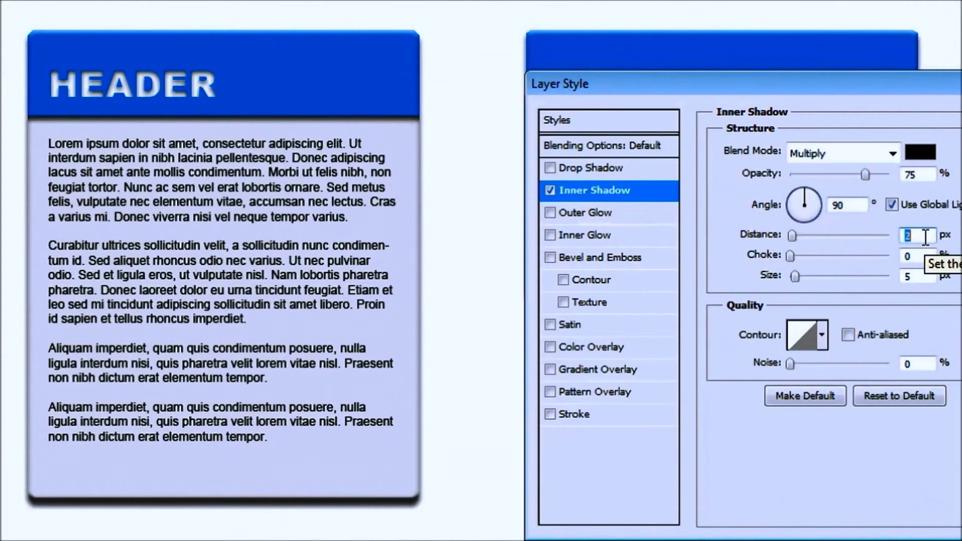
click(927, 277)
key(Down)
key(Down)
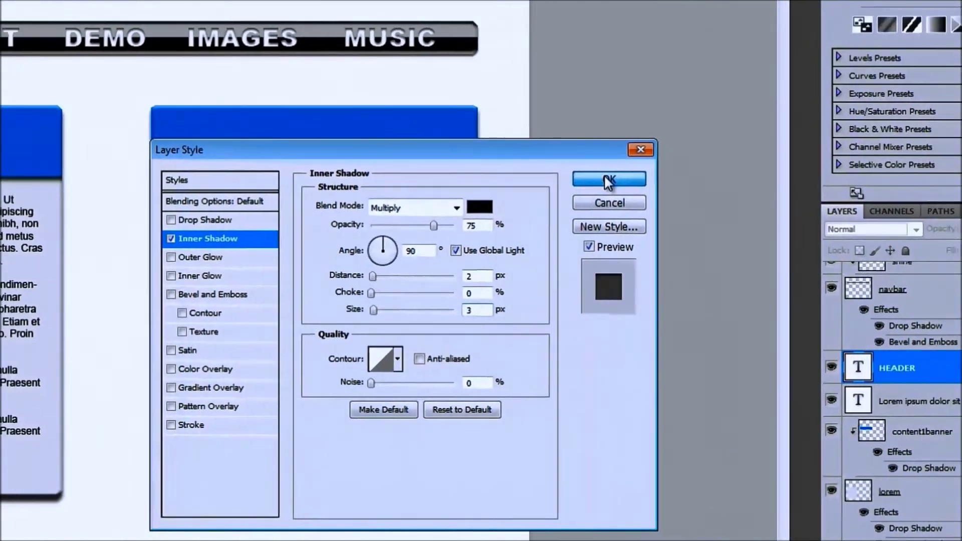
click(608, 182)
Select the word WELCOME in the second box's banner for text editing
scroll(851, 476, down, 2)
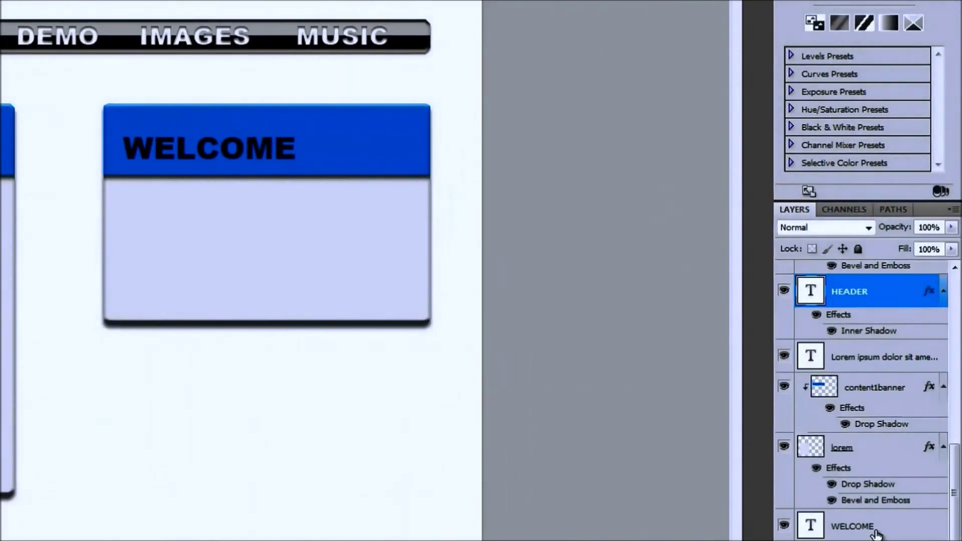
click(878, 533)
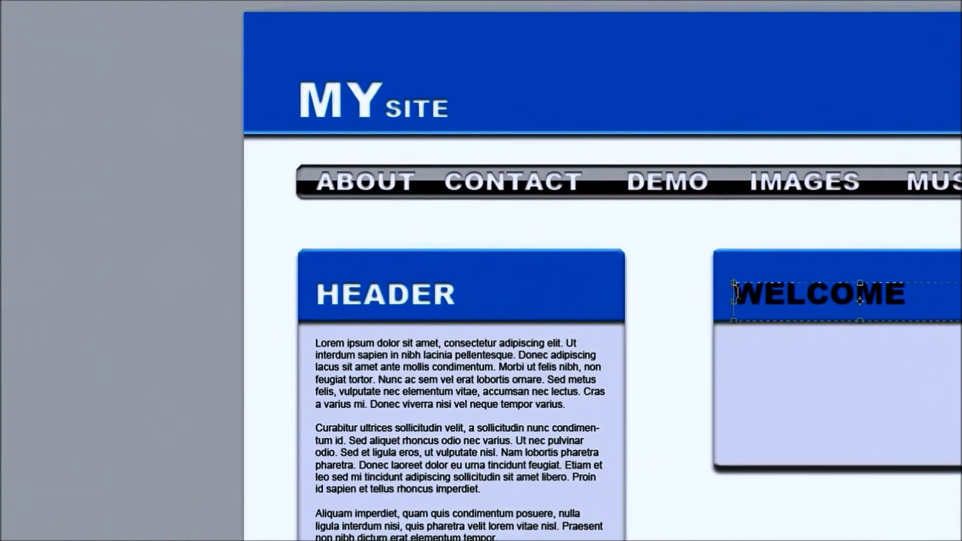
double_click(789, 287)
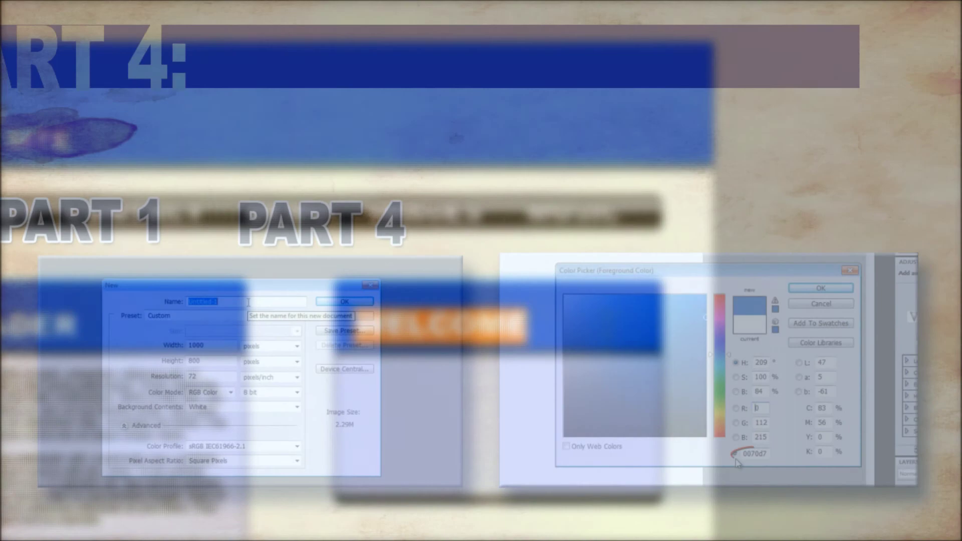